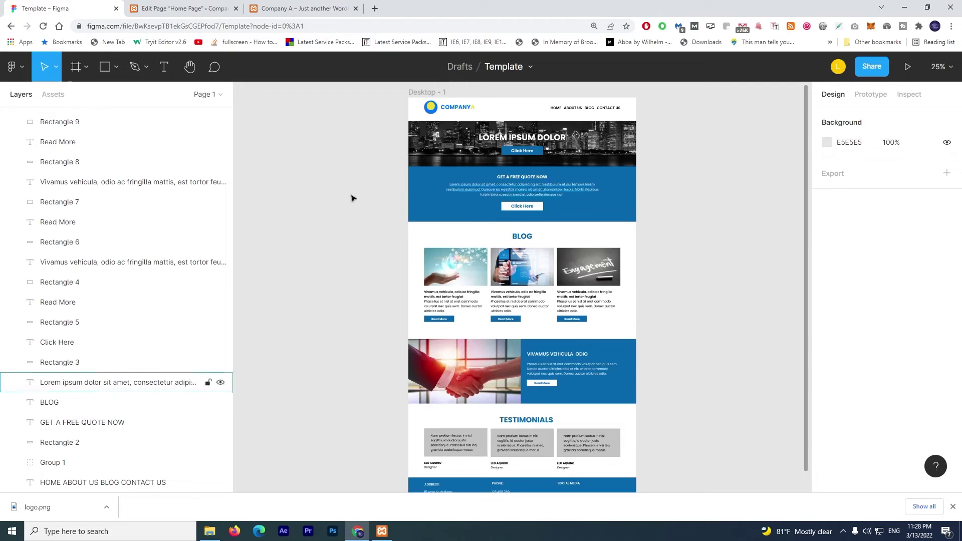
- Switch from the Figma template to the WordPress Home Page editor and insert a one-column row below the hero
{"action": "left_click_drag", "start_coordinate": [385, 182], "coordinate": [691, 217]}
{"action": "left_click", "coordinate": [164, 5]}
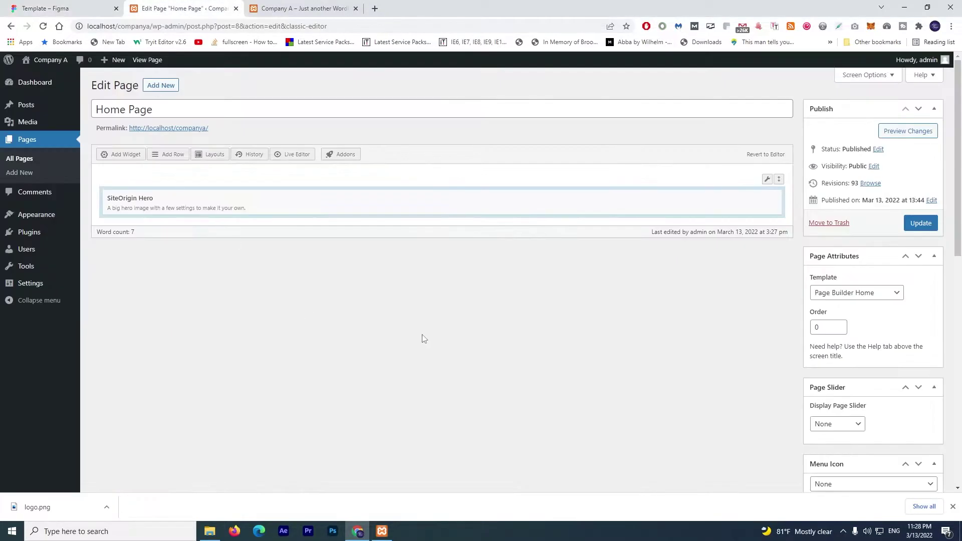
{"action": "left_click", "coordinate": [169, 154]}
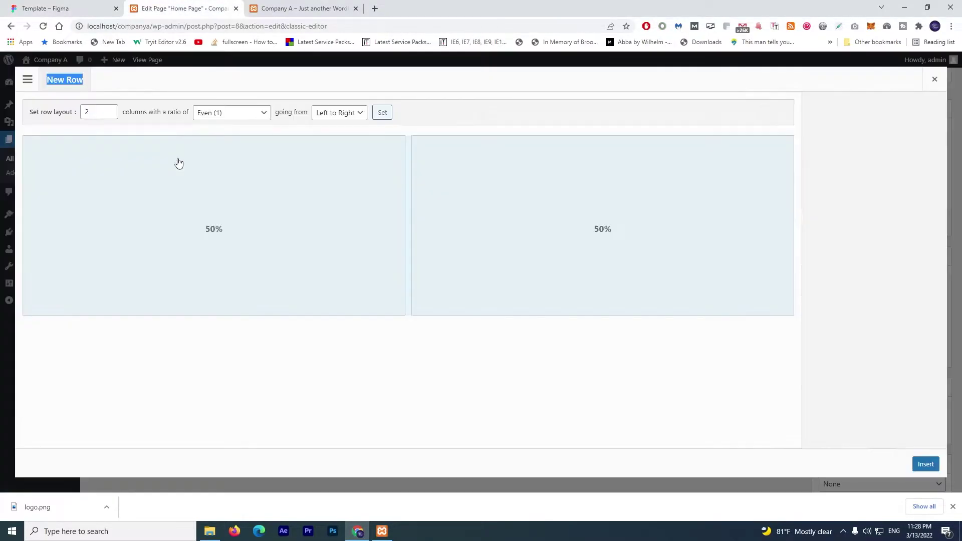
{"action": "left_click", "coordinate": [110, 115]}
{"action": "left_click", "coordinate": [923, 464]}
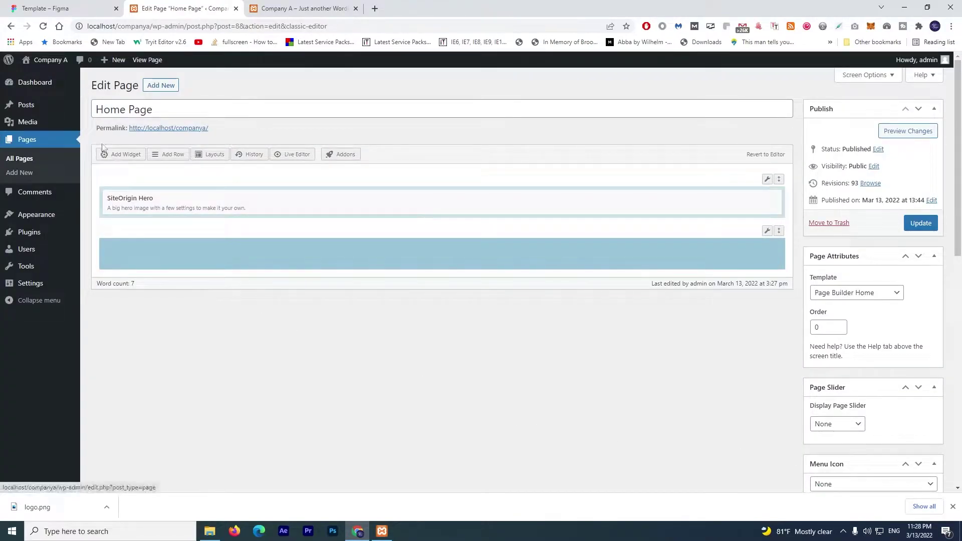
- Search the available widgets for "head" and close the widget library without adding one
{"action": "left_click", "coordinate": [120, 155]}
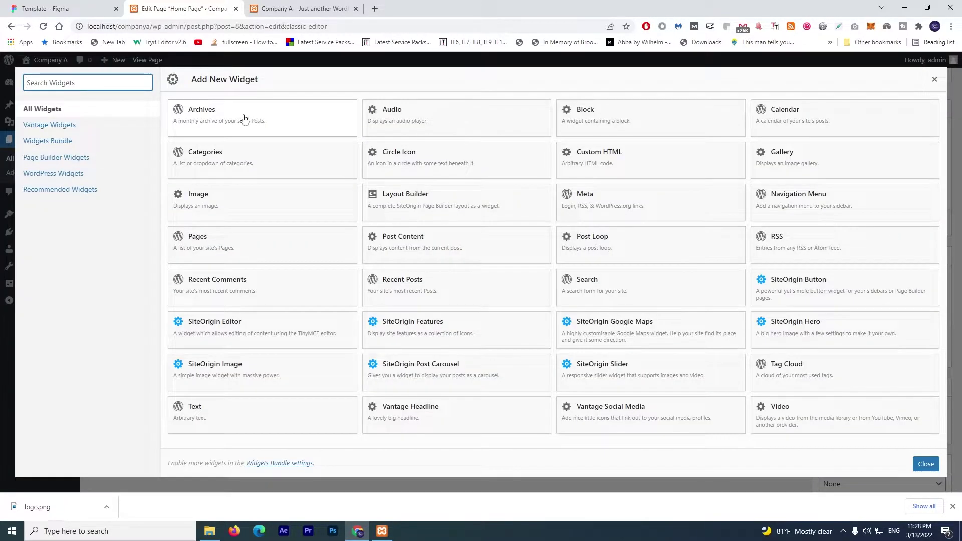
{"action": "type", "text": "head"}
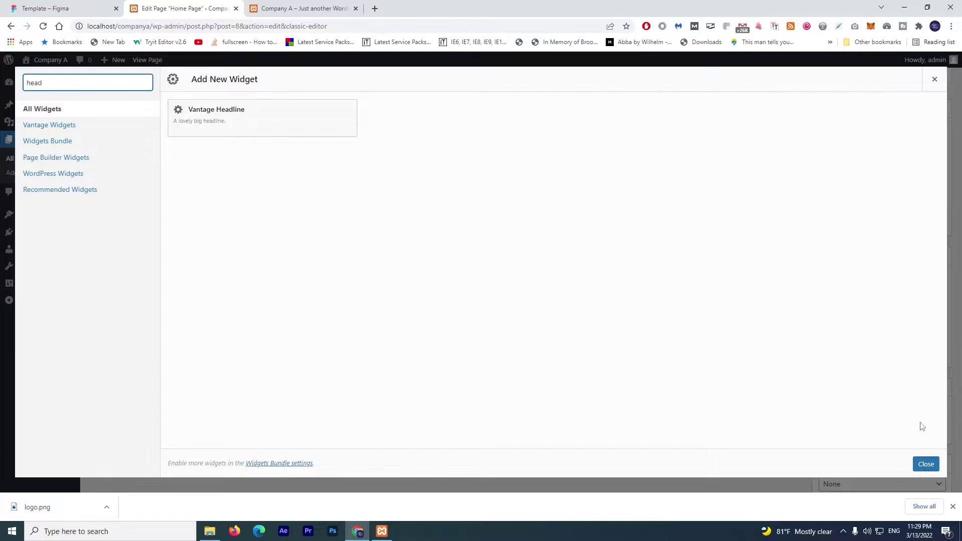
{"action": "left_click", "coordinate": [926, 464]}
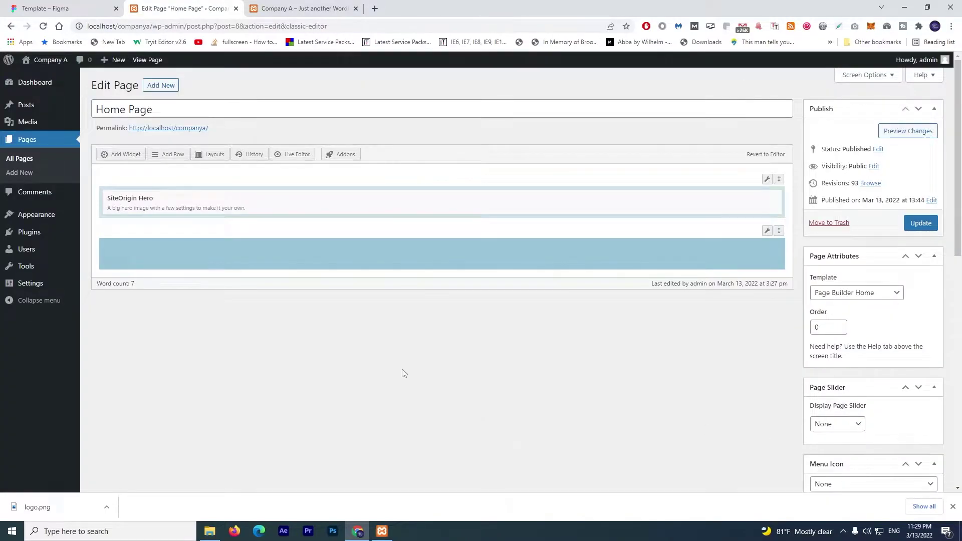
- Activate the Headline widget in the SiteOrigin Widgets Bundle
{"action": "mouse_move", "coordinate": [52, 236]}
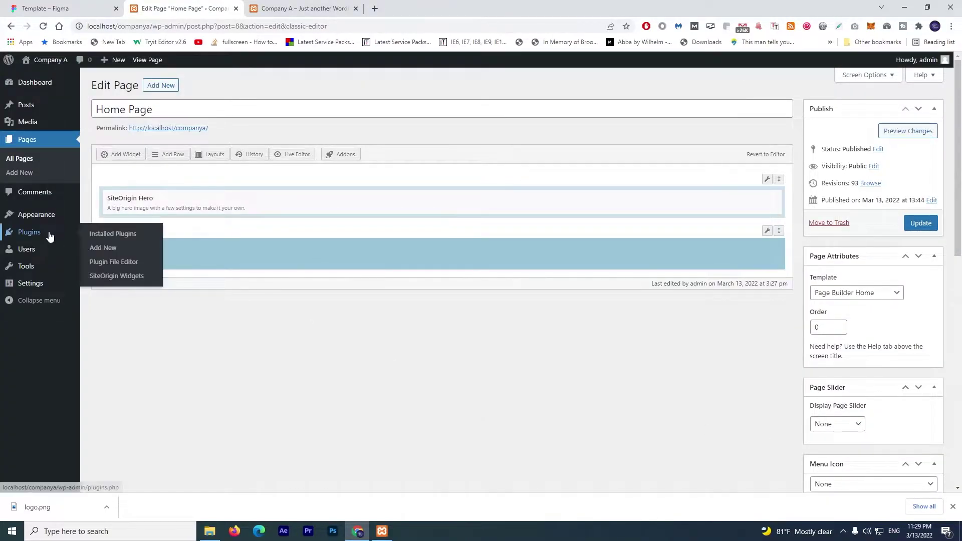
{"action": "left_click", "coordinate": [120, 282]}
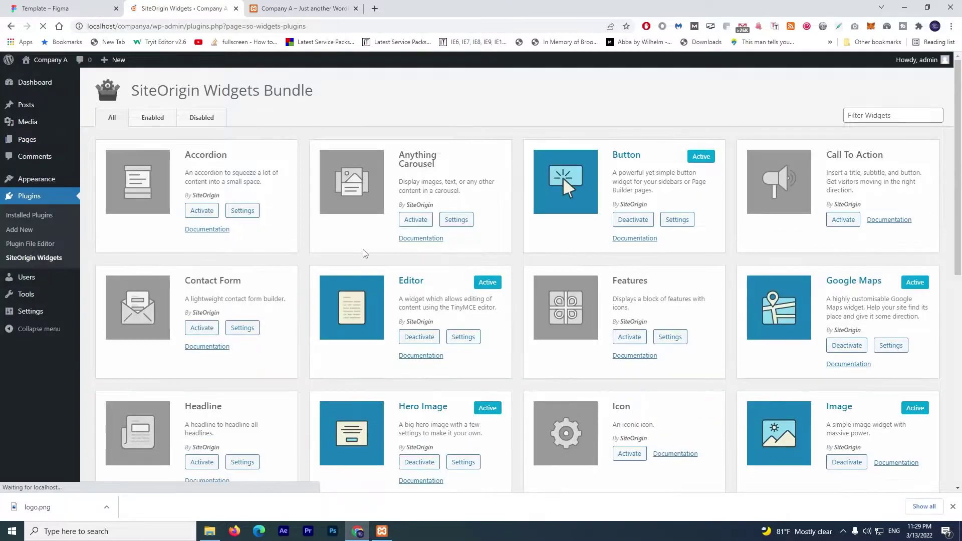
{"action": "left_click", "coordinate": [201, 461]}
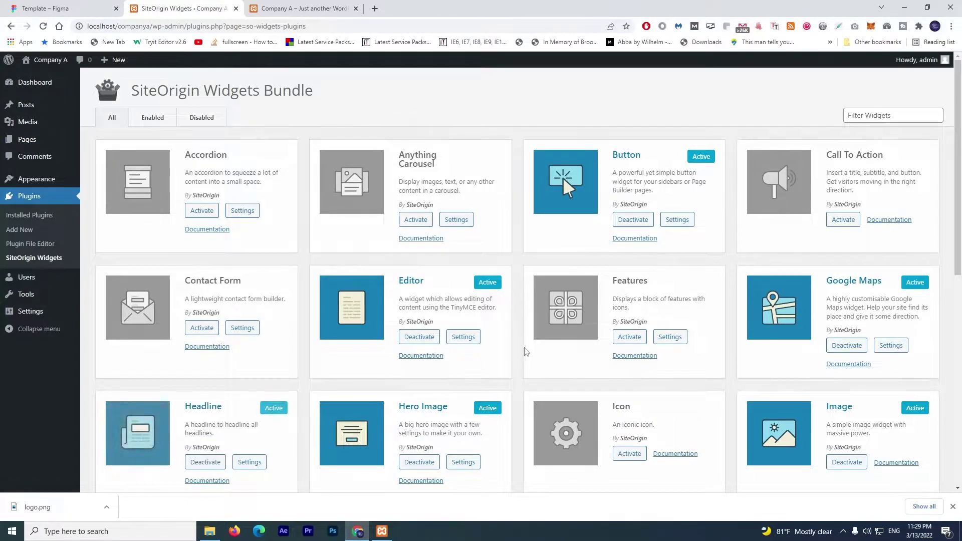
- Reopen the Home Page for editing and insert a one-column row below the SiteOrigin Hero row
{"action": "mouse_move", "coordinate": [45, 139]}
{"action": "left_click", "coordinate": [102, 141]}
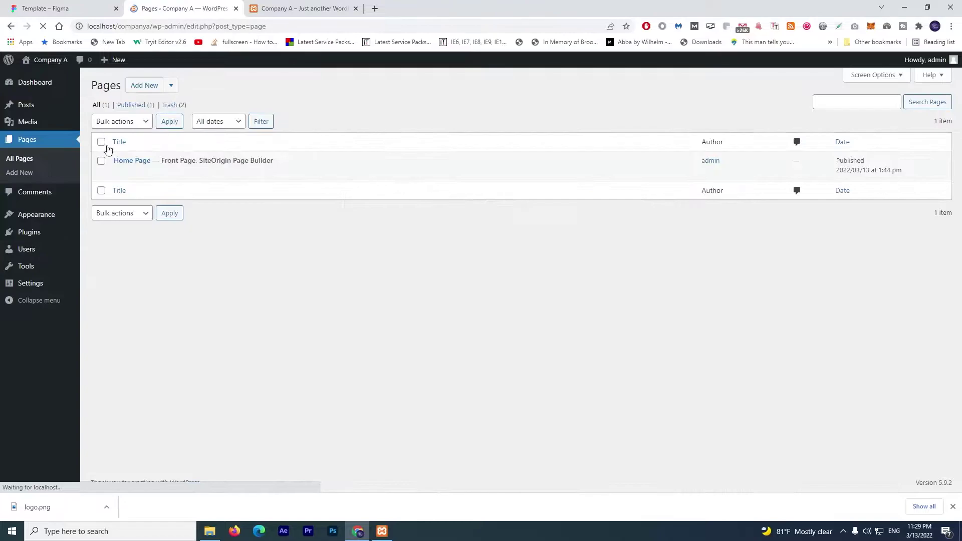
{"action": "left_click", "coordinate": [119, 173]}
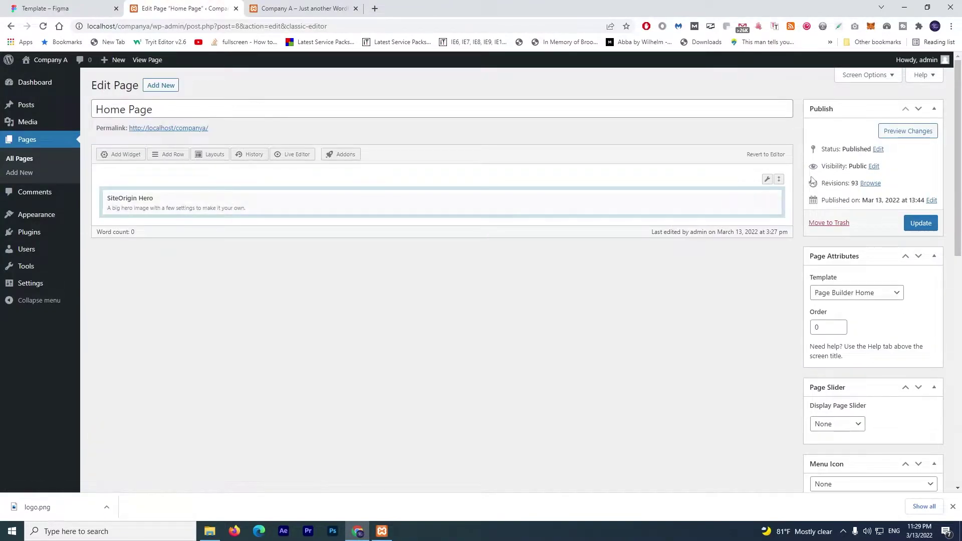
{"action": "left_click", "coordinate": [169, 154]}
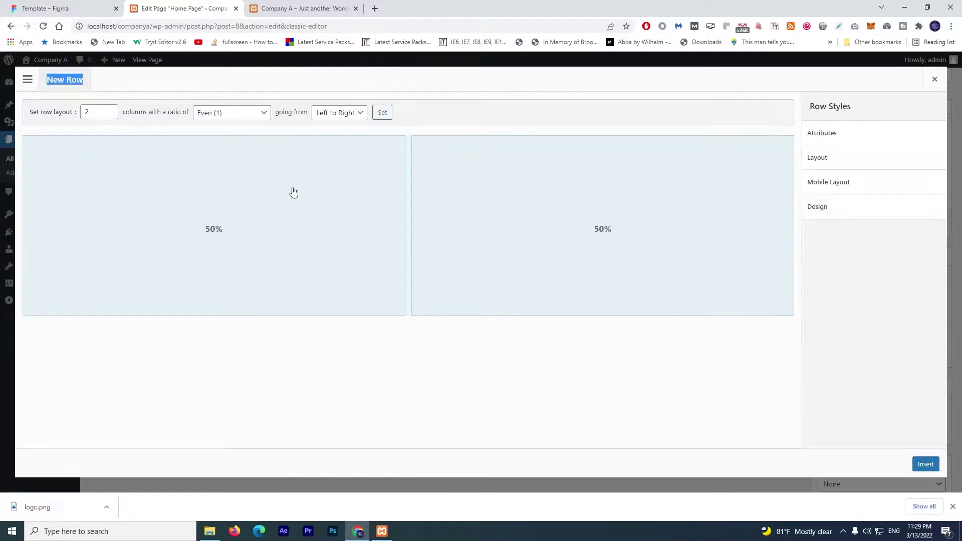
{"action": "left_click", "coordinate": [110, 115]}
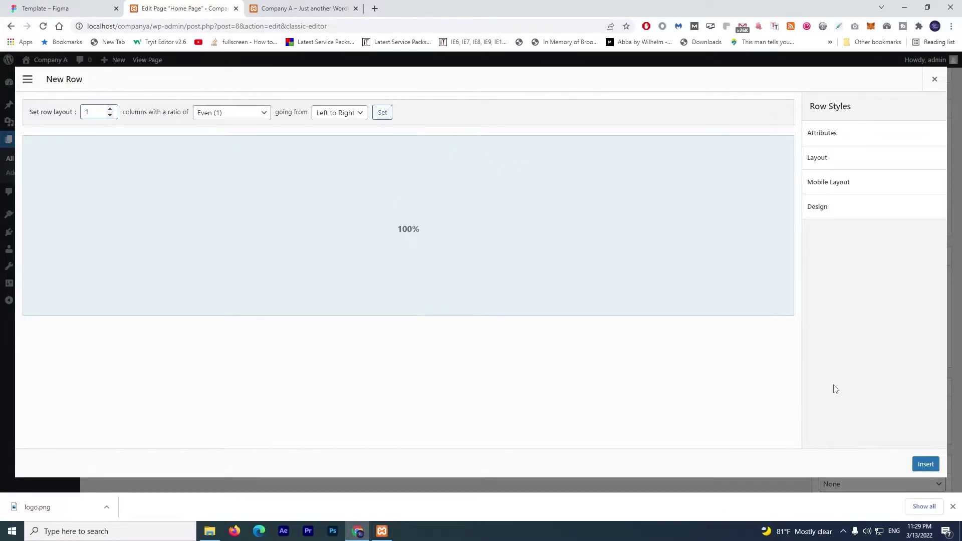
{"action": "left_click", "coordinate": [925, 463]}
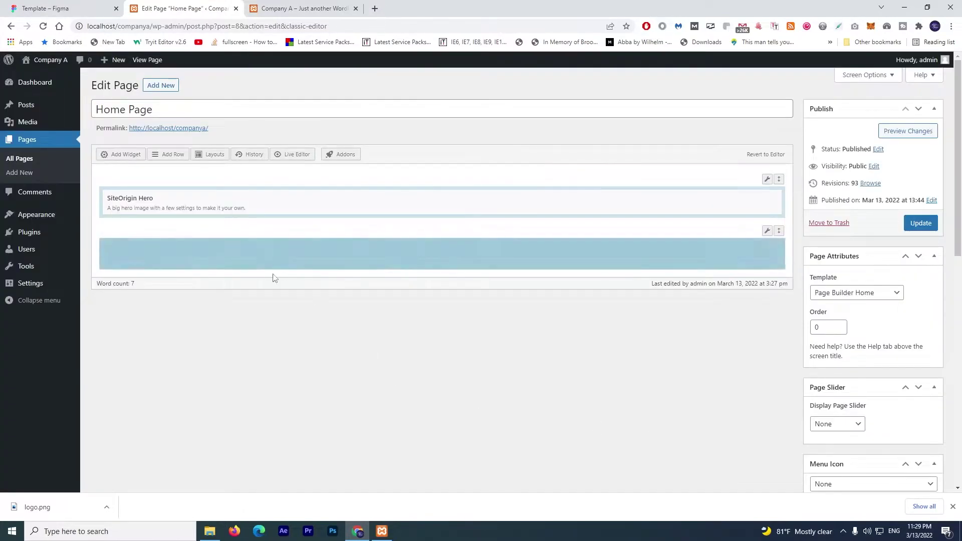
- Add a SiteOrigin Headline widget to the new row and copy "GET A FREE QUOTE NOW" from the Figma template as its headline text
{"action": "left_click", "coordinate": [116, 156]}
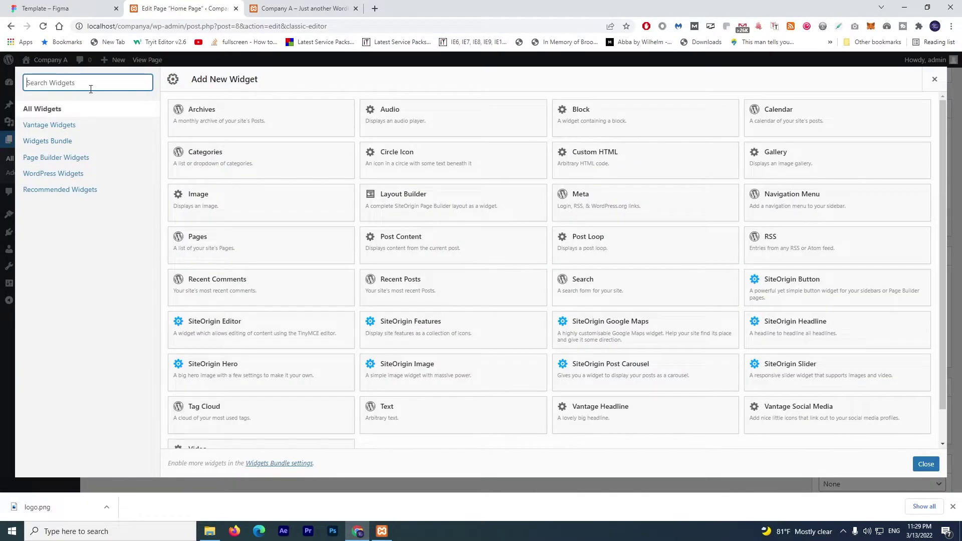
{"action": "left_click", "coordinate": [816, 322]}
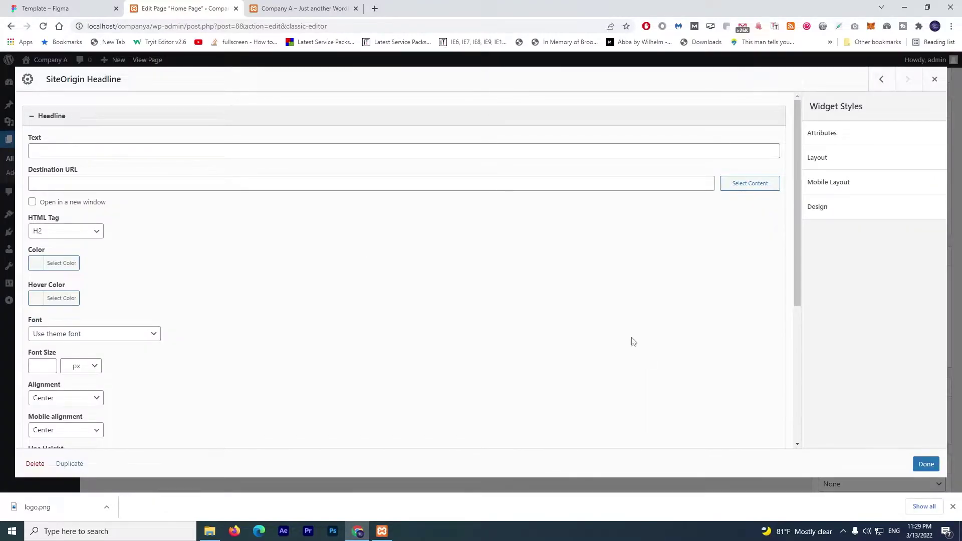
{"action": "left_click", "coordinate": [72, 155]}
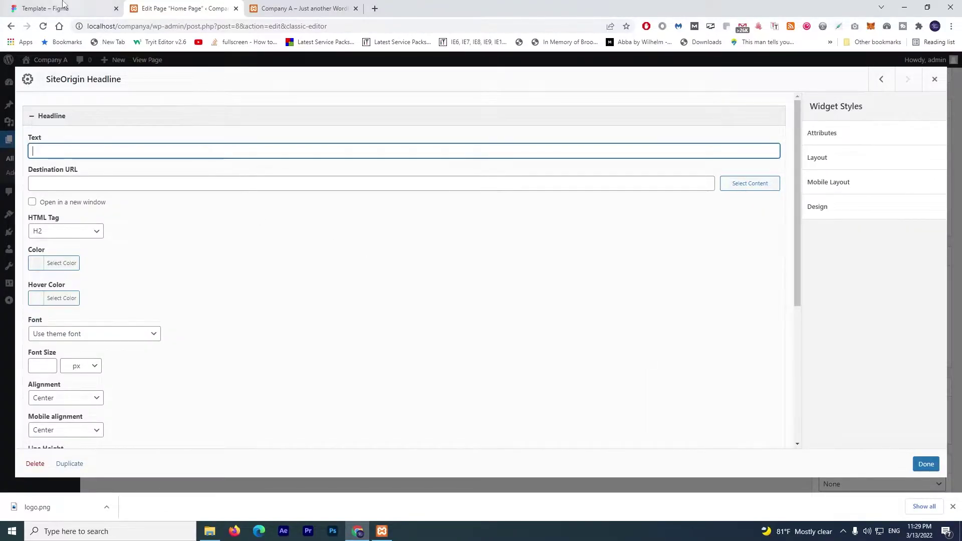
{"action": "left_click", "coordinate": [55, 8]}
{"action": "left_click", "coordinate": [522, 177]}
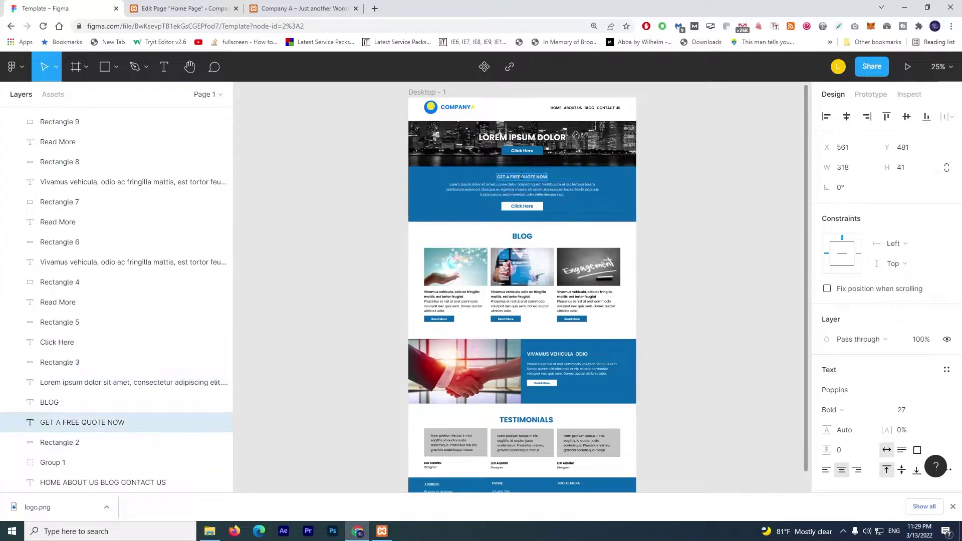
{"action": "left_click", "coordinate": [170, 8]}
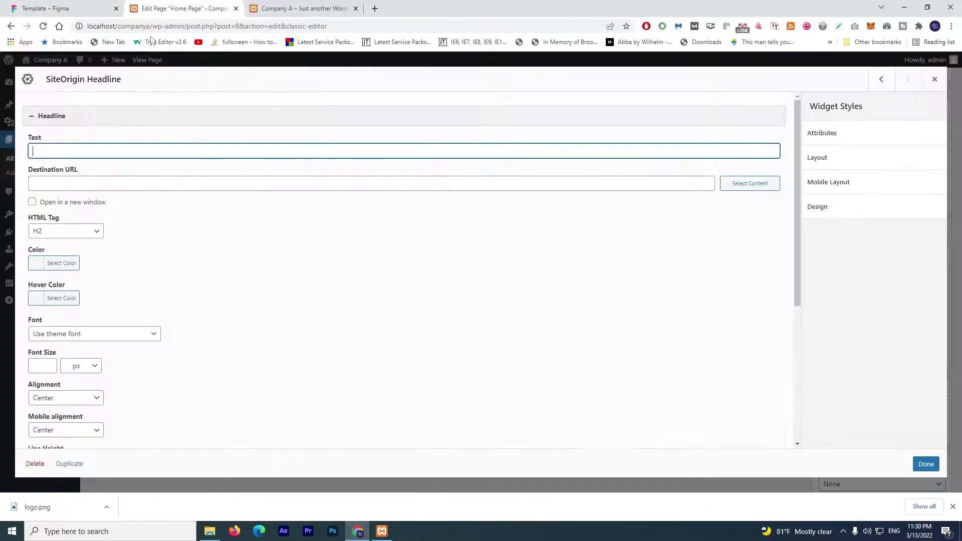
{"action": "type", "text": "GET A FREE QUOTE NOW"}
- Copy the Lorem ipsum paragraph under the quote heading in the Figma template into the widget's sub headline text
{"action": "left_click", "coordinate": [60, 6]}
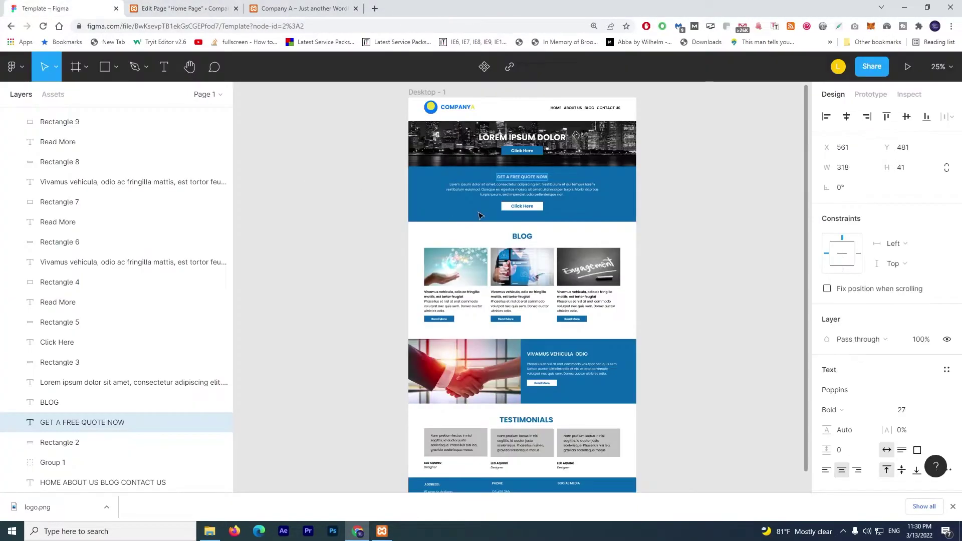
{"action": "left_click", "coordinate": [469, 187]}
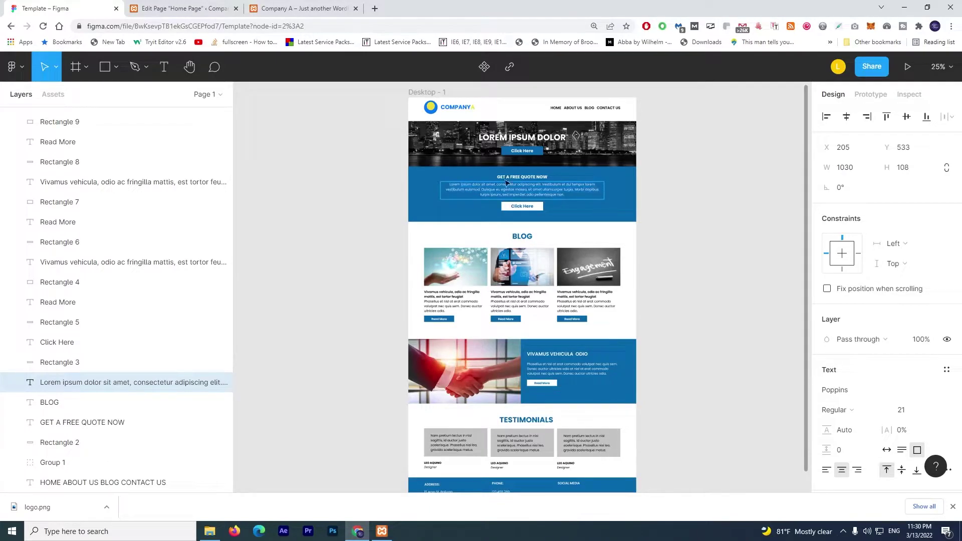
{"action": "left_click", "coordinate": [169, 5]}
{"action": "left_click", "coordinate": [139, 180]}
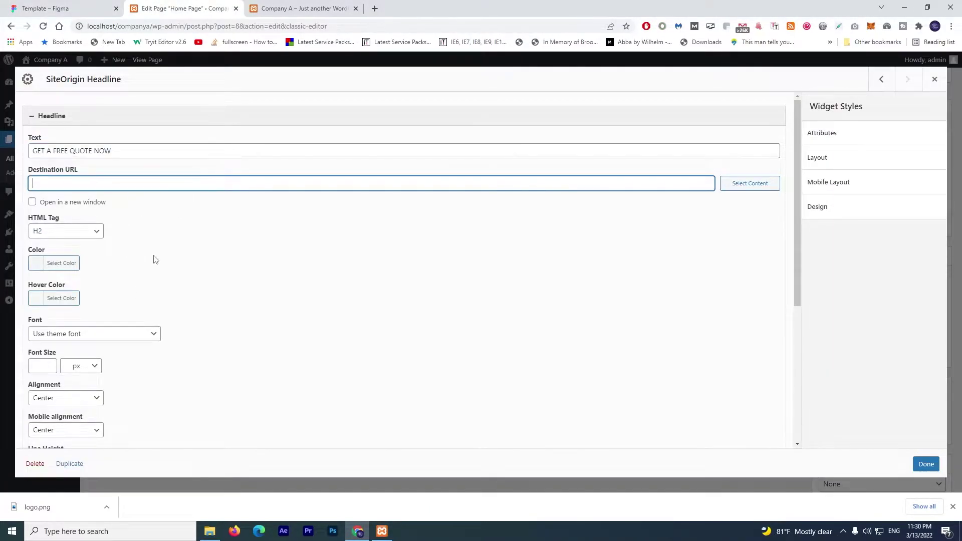
{"action": "scroll", "coordinate": [152, 260], "scroll_direction": "down", "scroll_amount": 4}
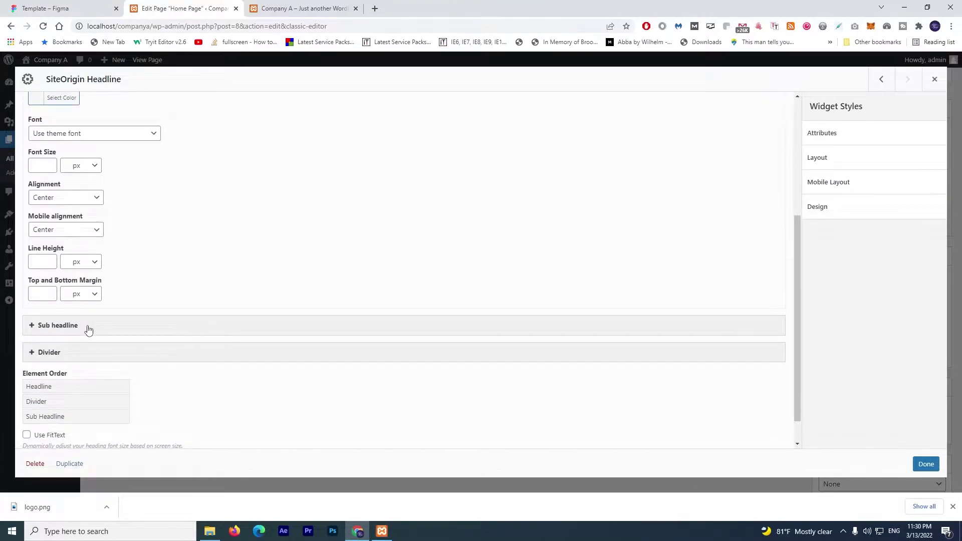
{"action": "left_click", "coordinate": [88, 329]}
{"action": "scroll", "coordinate": [165, 300], "scroll_direction": "down", "scroll_amount": 3}
{"action": "left_click", "coordinate": [85, 207]}
{"action": "type", "text": "Lorem ipsum dolor sit amet, consectetur adipiscing elit. Vestibulum et dui tempor lorem vestibulum euismod. Quisque eu egestas massa, sit amet ullamcorper turpis. Morbi dapibus turpis ipsum, sed imperdiet odio pellentesque non."}
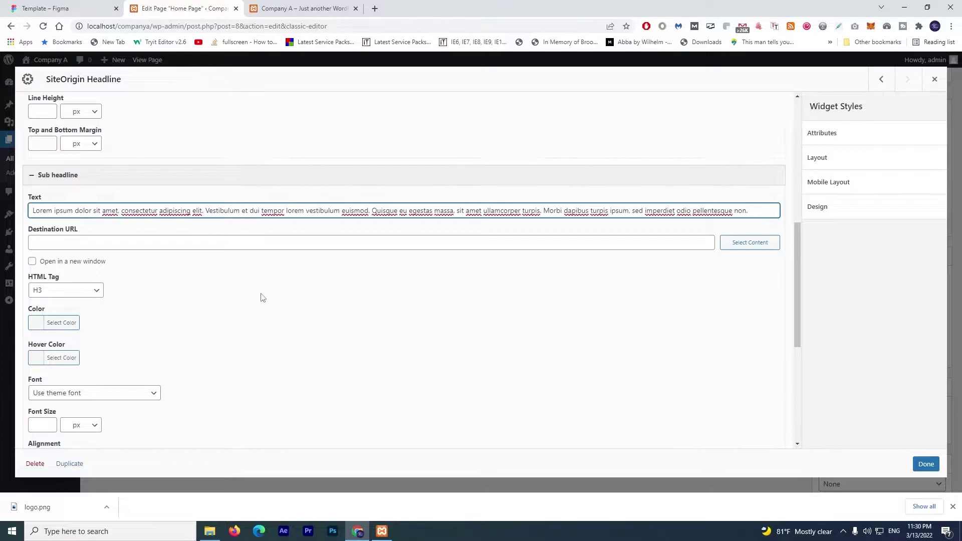
- Set the headline's HTML tag to H3 and its color to white (#ffffff)
{"action": "scroll", "coordinate": [260, 295], "scroll_direction": "up", "scroll_amount": 8}
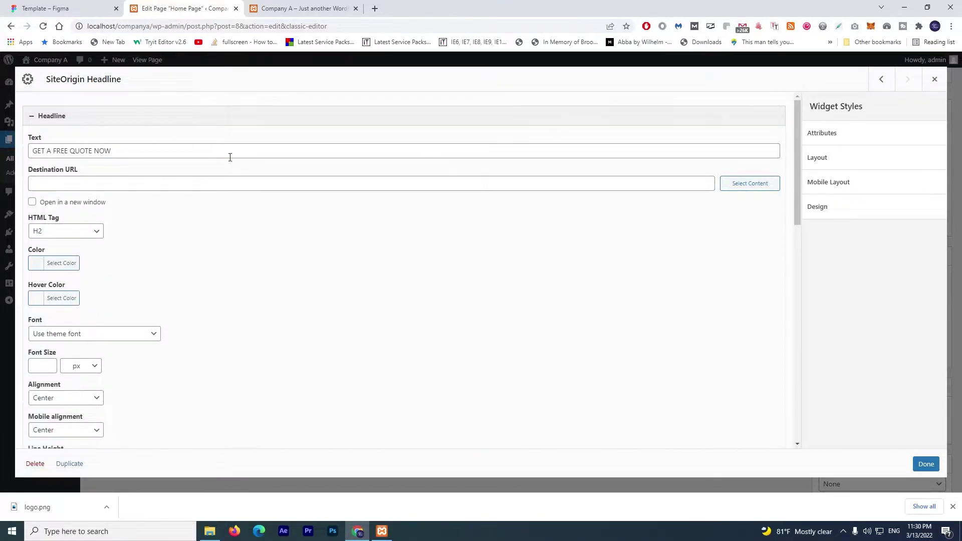
{"action": "left_click", "coordinate": [80, 232]}
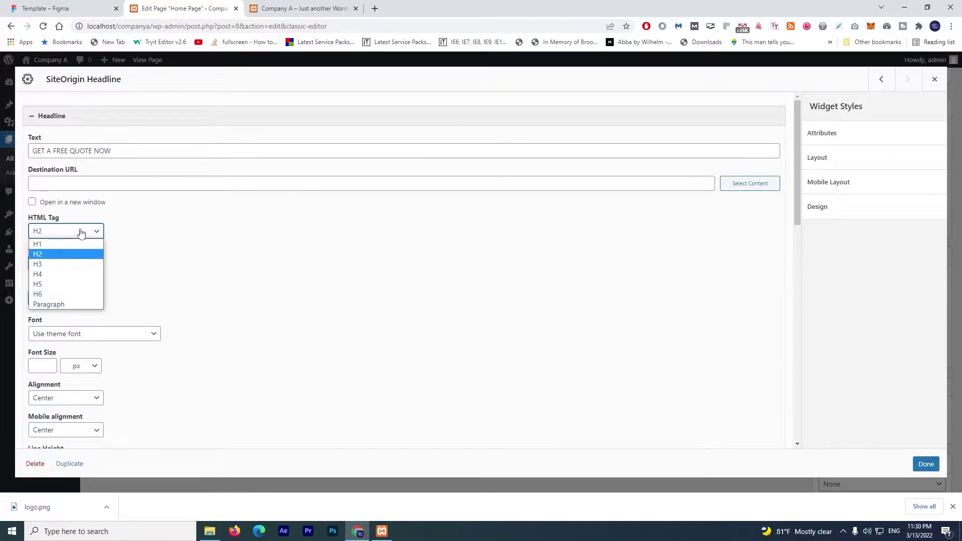
{"action": "left_click", "coordinate": [77, 264]}
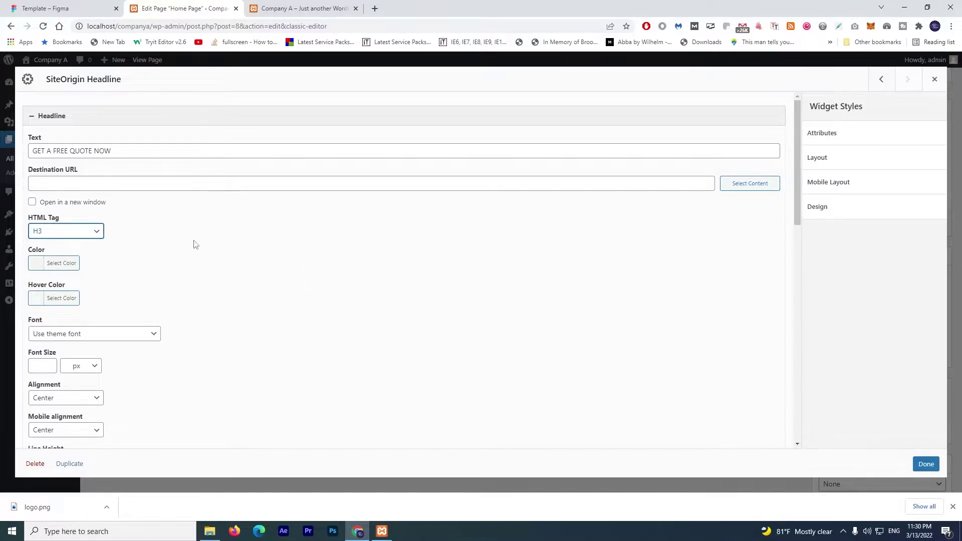
{"action": "left_click", "coordinate": [54, 257]}
{"action": "left_click", "coordinate": [50, 380]}
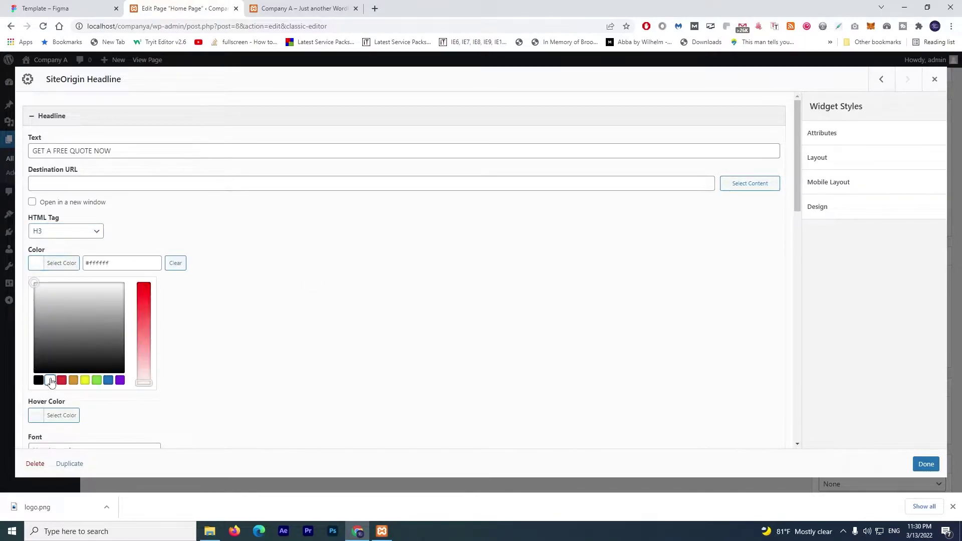
{"action": "left_click", "coordinate": [506, 262]}
- Finish the headline widget's settings and update the Home Page
{"action": "scroll", "coordinate": [506, 260], "scroll_direction": "down", "scroll_amount": 2}
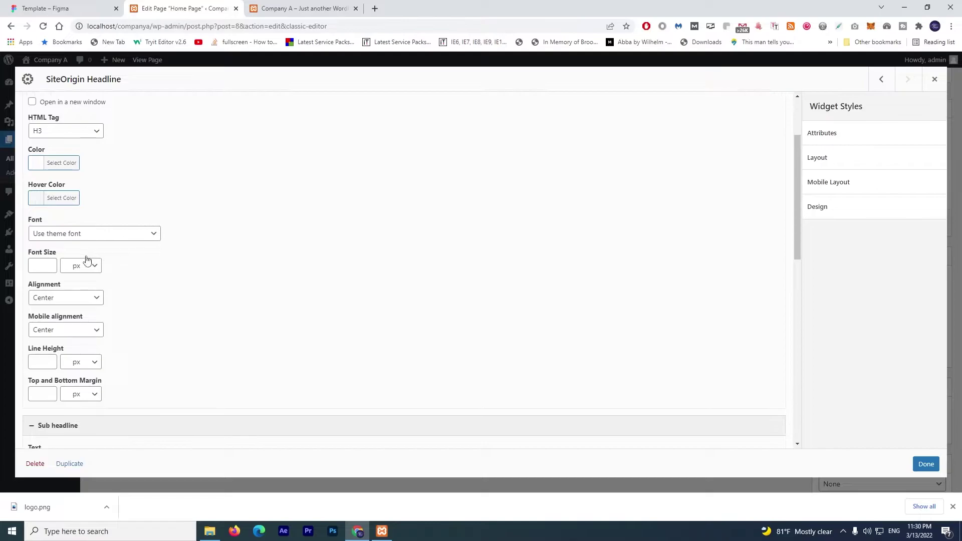
{"action": "scroll", "coordinate": [430, 249], "scroll_direction": "down", "scroll_amount": 2}
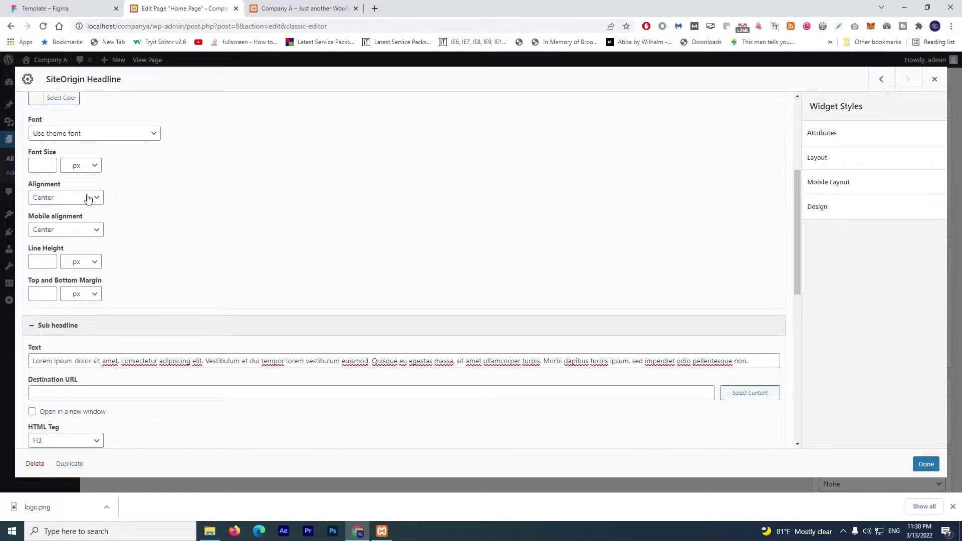
{"action": "scroll", "coordinate": [297, 160], "scroll_direction": "down", "scroll_amount": 4}
{"action": "left_click", "coordinate": [926, 464]}
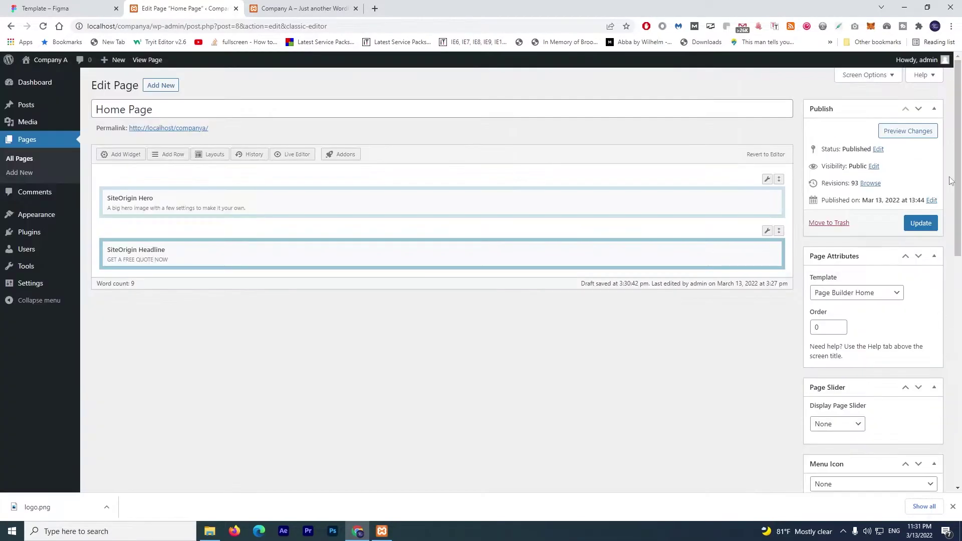
{"action": "left_click", "coordinate": [918, 226]}
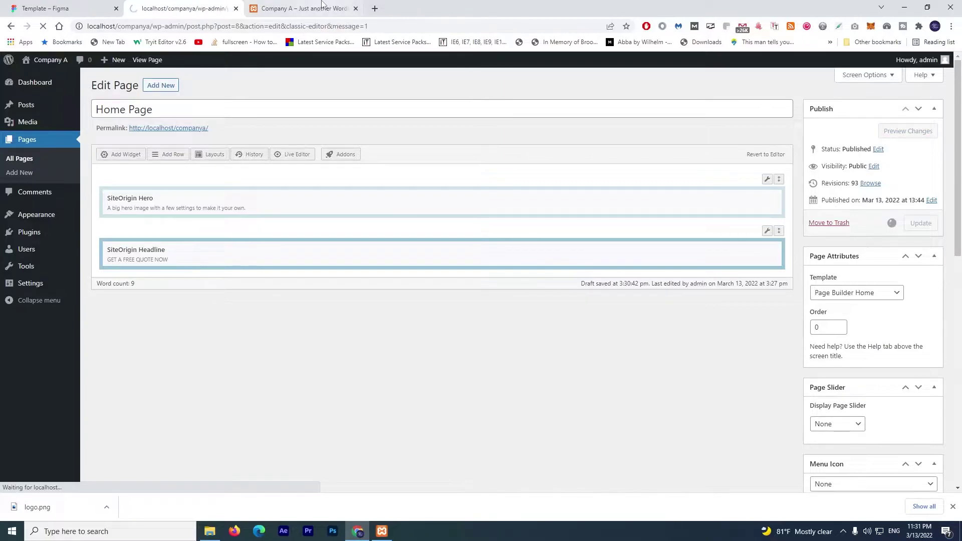
- Reload the live Company A site and examine the new headline section below the hero, including its white heading text
{"action": "left_click", "coordinate": [300, 8]}
{"action": "left_click", "coordinate": [43, 26]}
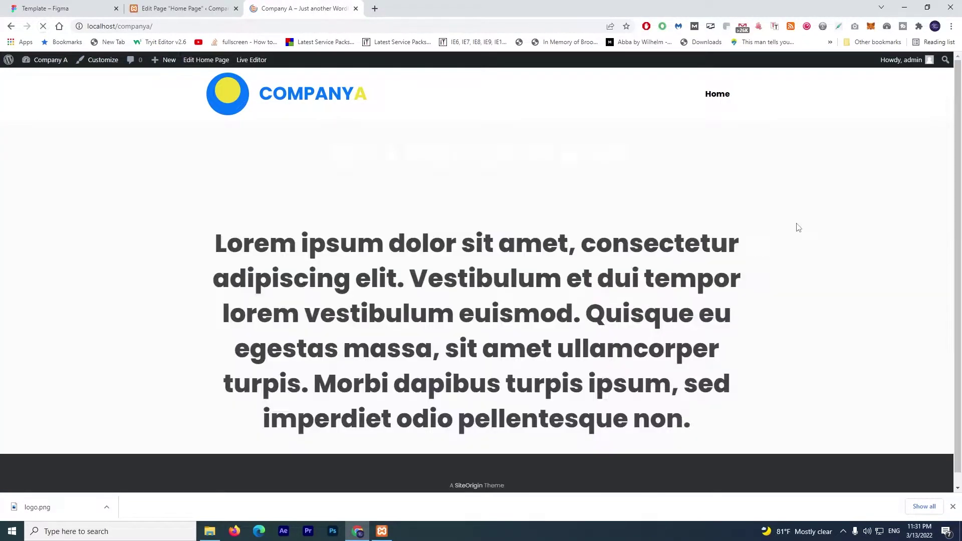
{"action": "scroll", "coordinate": [789, 215], "scroll_direction": "down", "scroll_amount": 3}
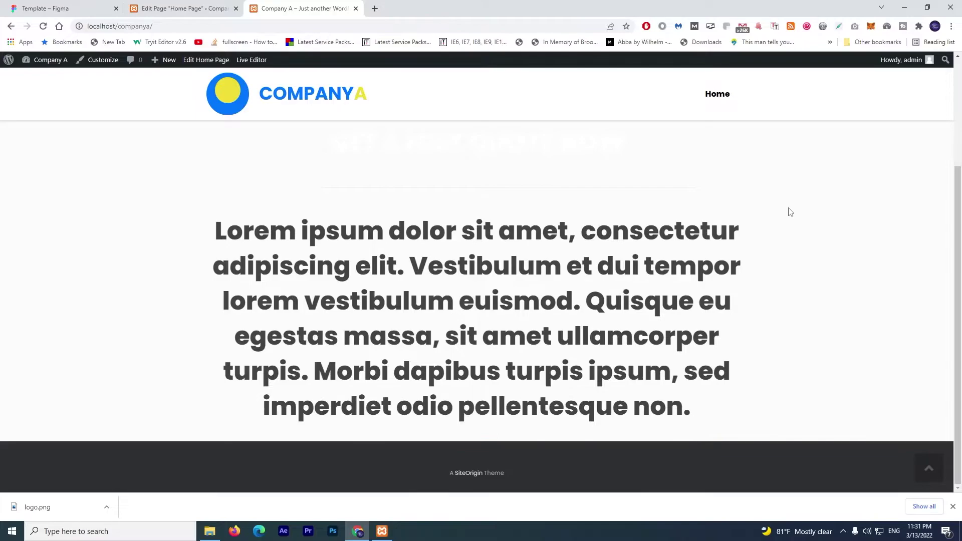
{"action": "scroll", "coordinate": [788, 215], "scroll_direction": "up", "scroll_amount": 3}
{"action": "triple_click", "coordinate": [437, 290]}
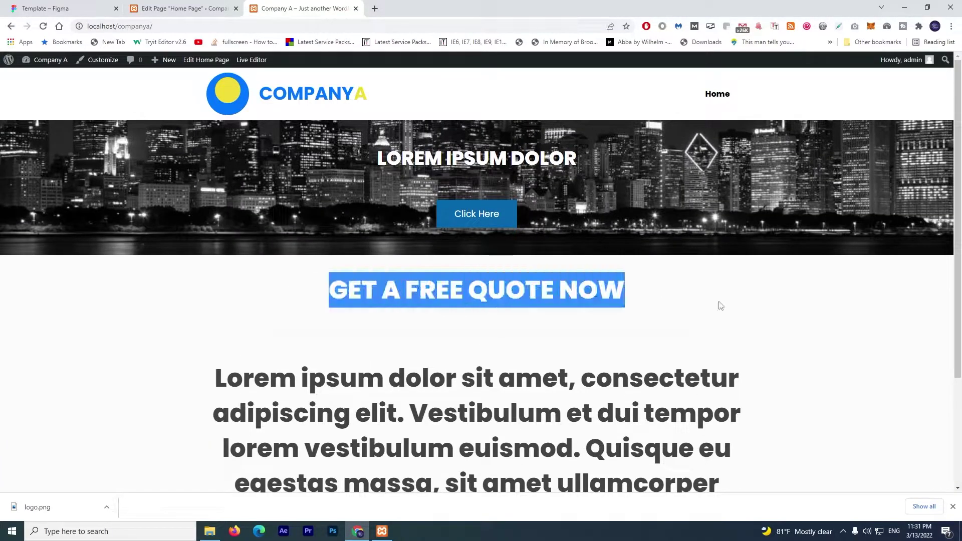
- Examine the quote heading and the sub headline paragraph below the hero on the live page
{"action": "scroll", "coordinate": [769, 307], "scroll_direction": "down", "scroll_amount": 1}
{"action": "left_click", "coordinate": [788, 292]}
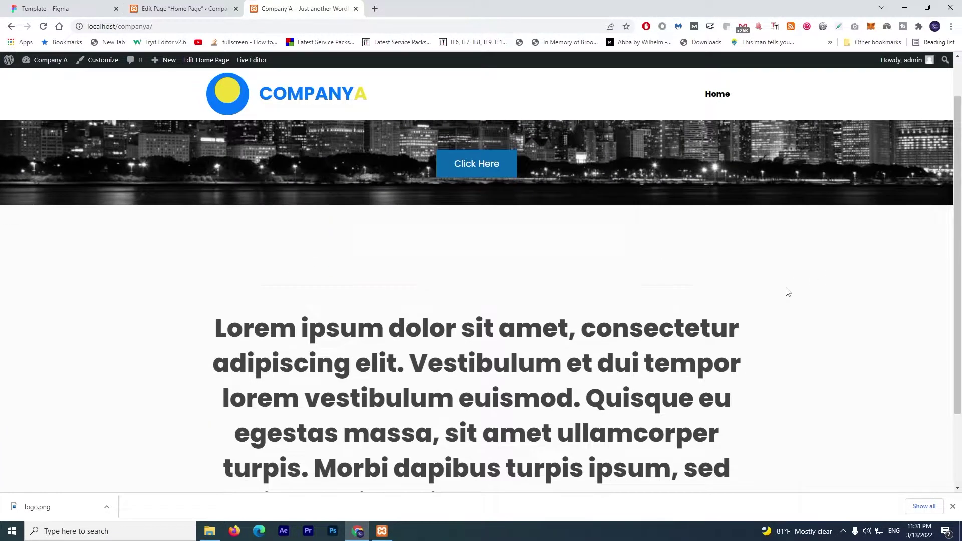
{"action": "left_click_drag", "start_coordinate": [444, 249], "coordinate": [428, 234]}
{"action": "triple_click", "coordinate": [407, 242]}
{"action": "scroll", "coordinate": [746, 263], "scroll_direction": "down", "scroll_amount": 2}
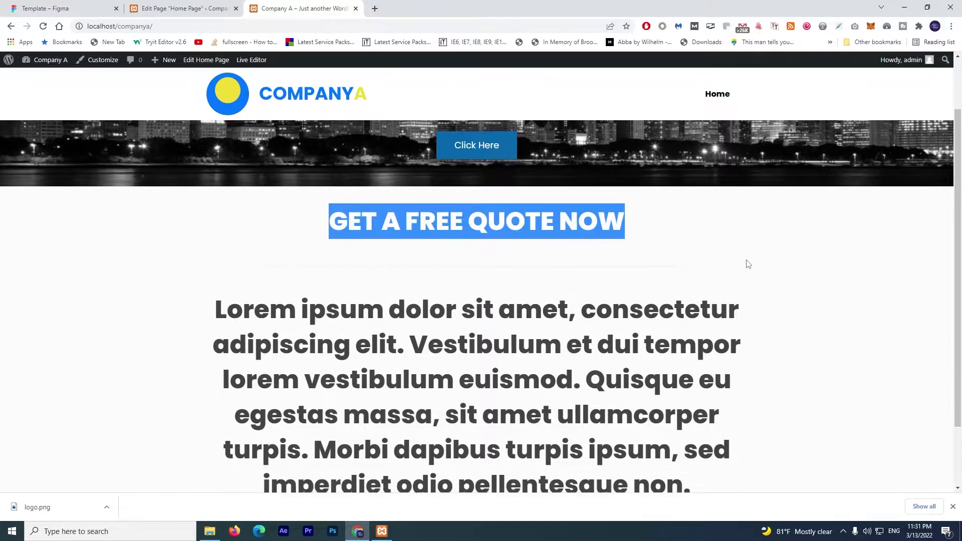
{"action": "left_click_drag", "start_coordinate": [251, 223], "coordinate": [570, 369]}
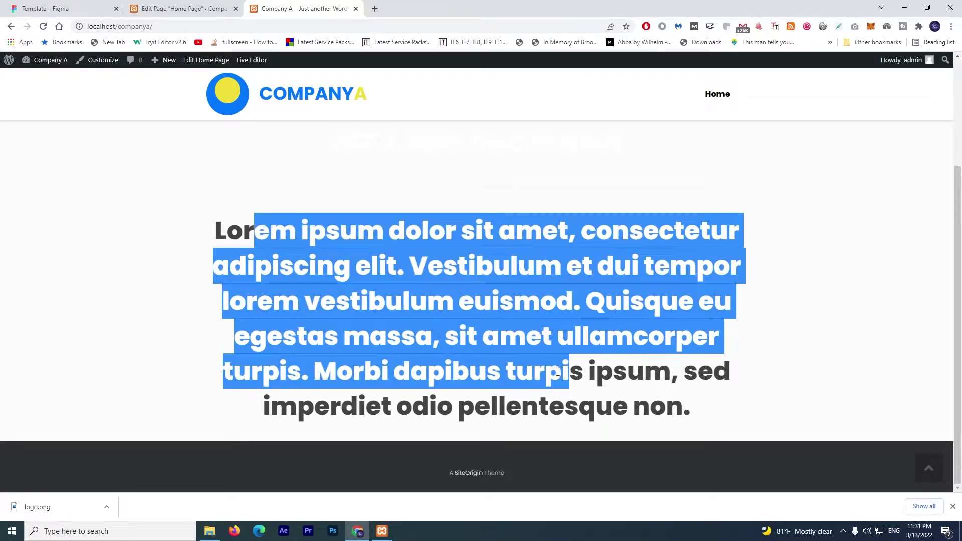
- Reopen the SiteOrigin Headline widget in the Home Page editor and set the sub headline's HTML tag to Paragraph
{"action": "left_click", "coordinate": [180, 8]}
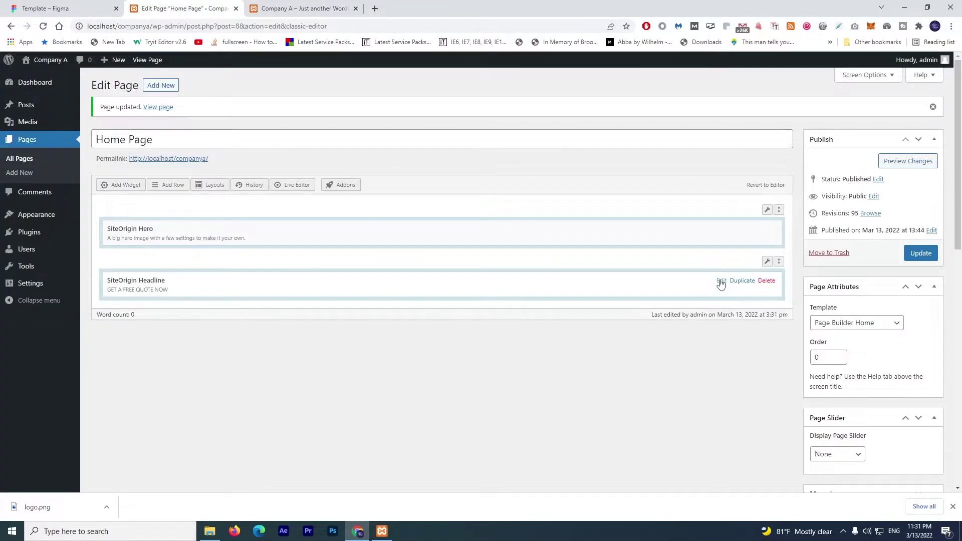
{"action": "left_click", "coordinate": [721, 282]}
{"action": "scroll", "coordinate": [386, 282], "scroll_direction": "down", "scroll_amount": 2}
{"action": "scroll", "coordinate": [388, 282], "scroll_direction": "down", "scroll_amount": 8}
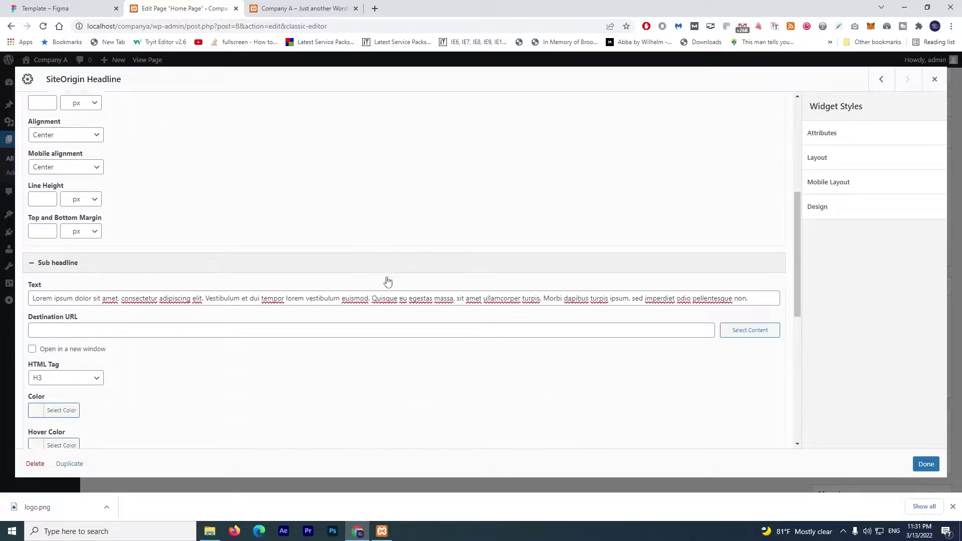
{"action": "scroll", "coordinate": [387, 282], "scroll_direction": "up", "scroll_amount": 1}
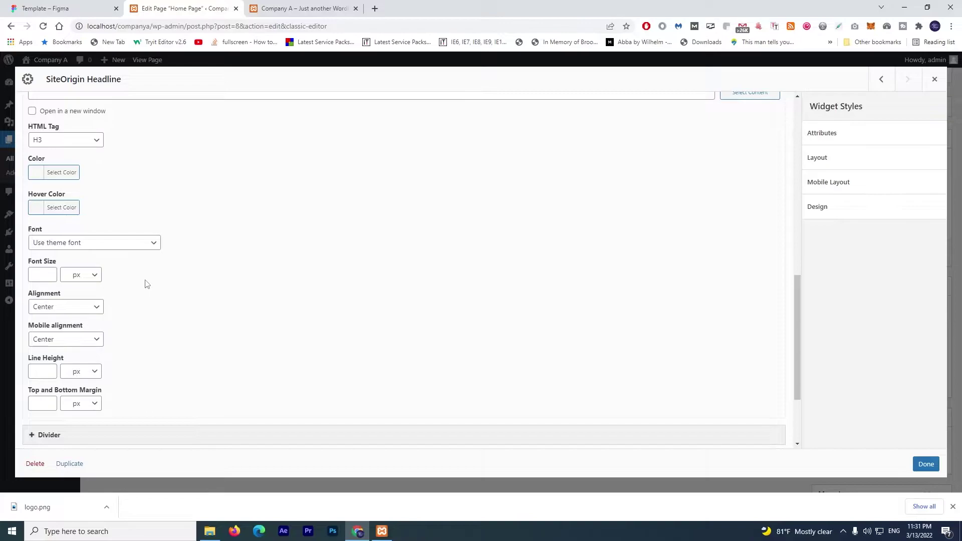
{"action": "scroll", "coordinate": [146, 284], "scroll_direction": "up", "scroll_amount": 1}
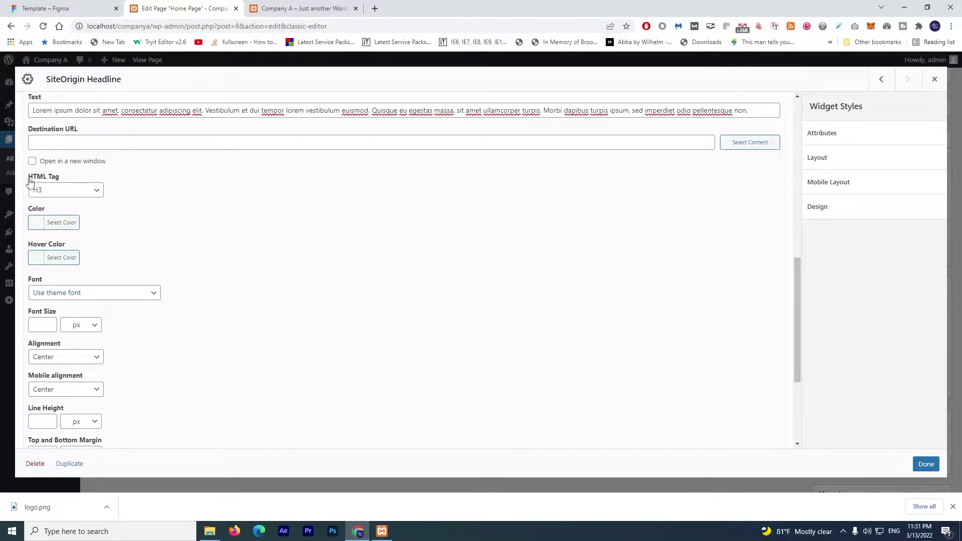
{"action": "scroll", "coordinate": [172, 256], "scroll_direction": "up", "scroll_amount": 2}
{"action": "left_click", "coordinate": [90, 293]}
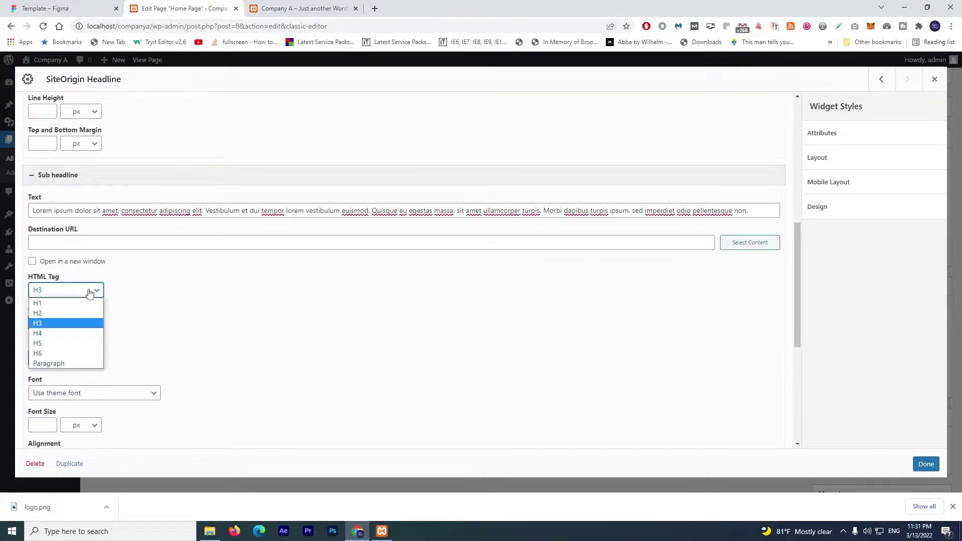
{"action": "left_click", "coordinate": [90, 365]}
- Set the sub headline's color to white and finish the headline widget's settings
{"action": "scroll", "coordinate": [266, 404], "scroll_direction": "up", "scroll_amount": 6}
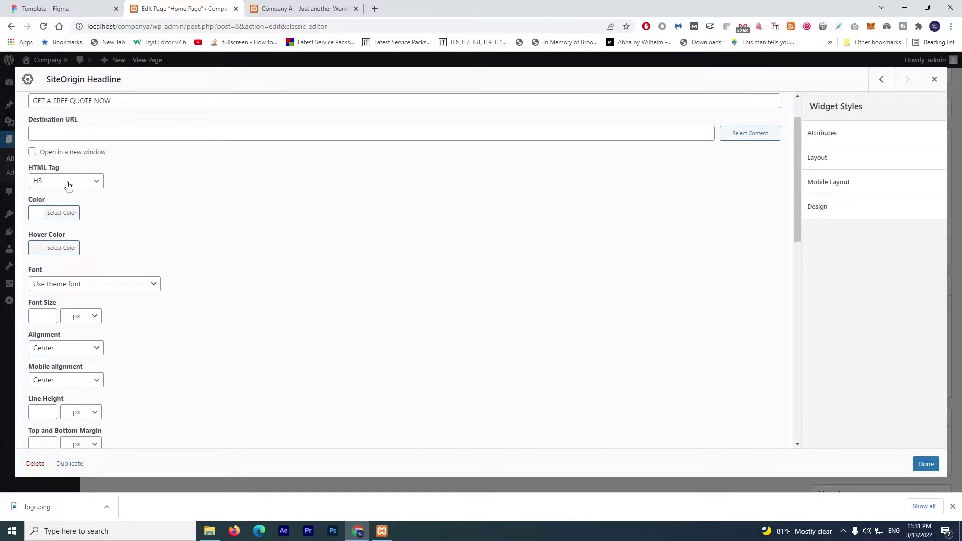
{"action": "scroll", "coordinate": [243, 243], "scroll_direction": "down", "scroll_amount": 8}
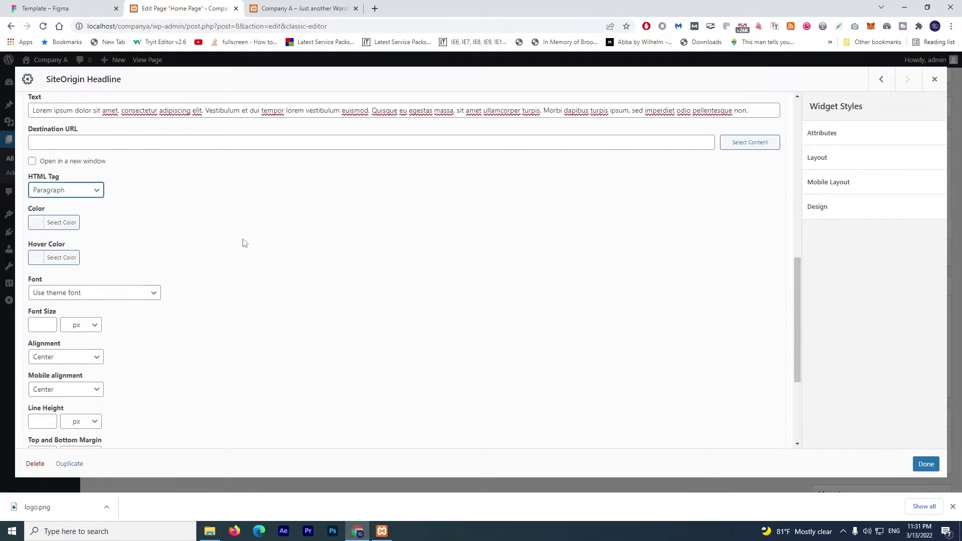
{"action": "left_click", "coordinate": [63, 223]}
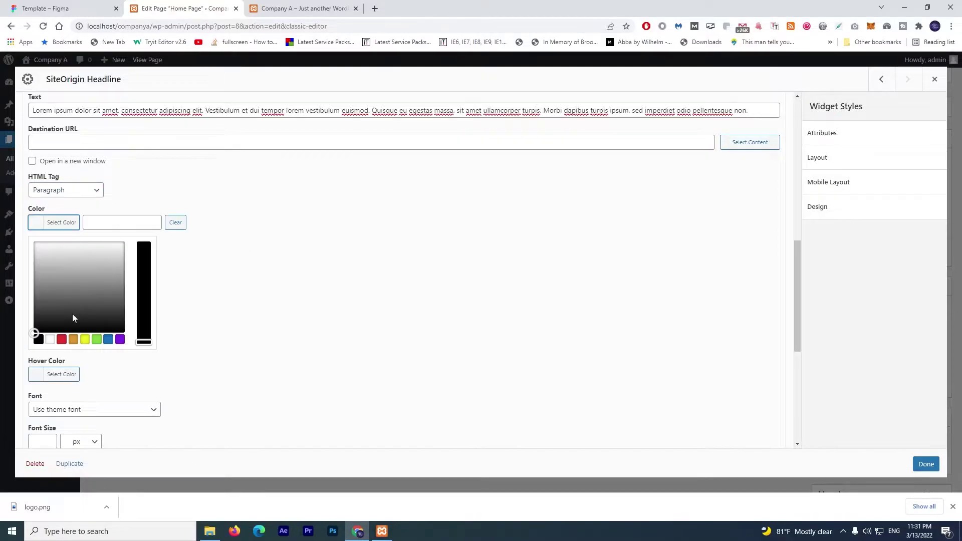
{"action": "left_click", "coordinate": [51, 341]}
{"action": "left_click", "coordinate": [575, 258]}
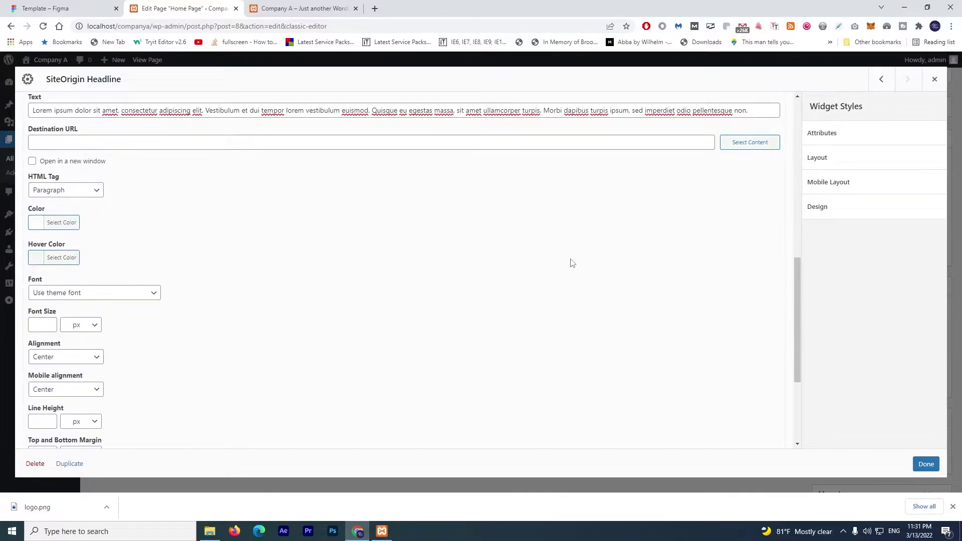
{"action": "scroll", "coordinate": [573, 266], "scroll_direction": "down", "scroll_amount": 2}
{"action": "scroll", "coordinate": [573, 272], "scroll_direction": "down", "scroll_amount": 1}
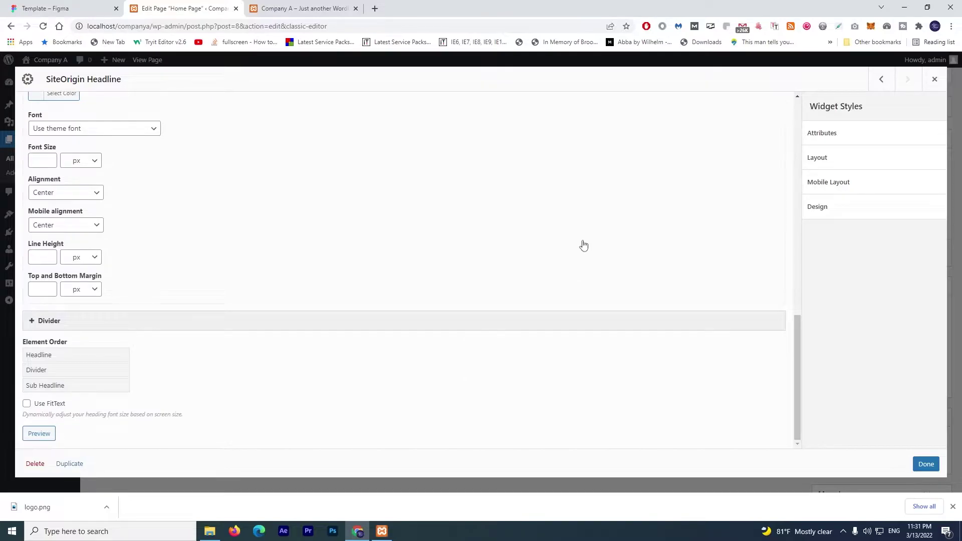
{"action": "left_click", "coordinate": [930, 464]}
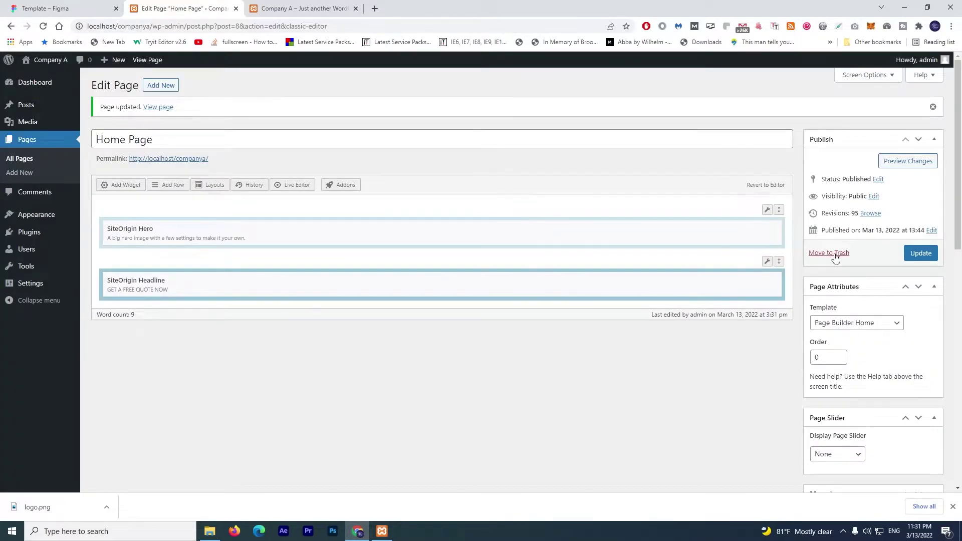
- Open the headline row for editing and select the fill value 0667AD of the quote section's background rectangle in the Figma template
{"action": "mouse_move", "coordinate": [768, 261]}
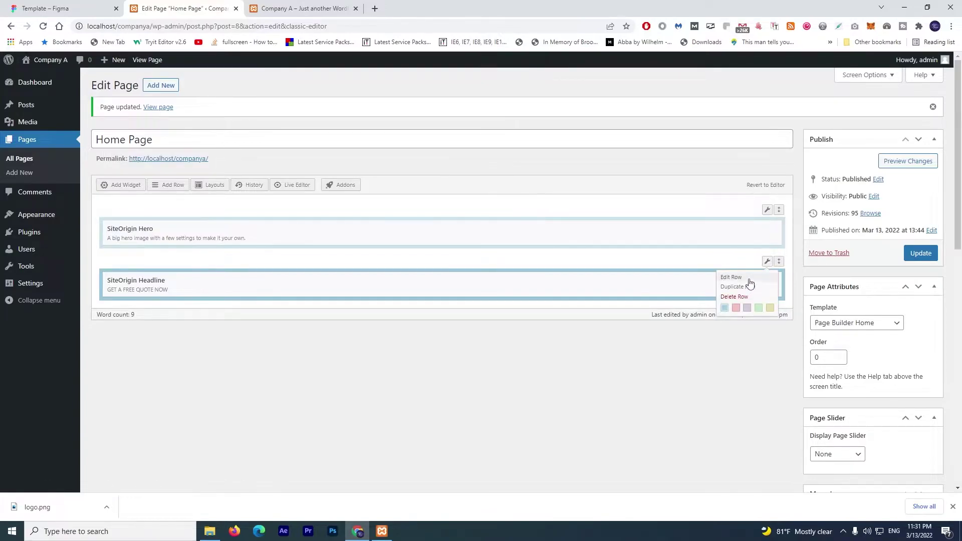
{"action": "left_click", "coordinate": [749, 279]}
{"action": "left_click", "coordinate": [46, 8]}
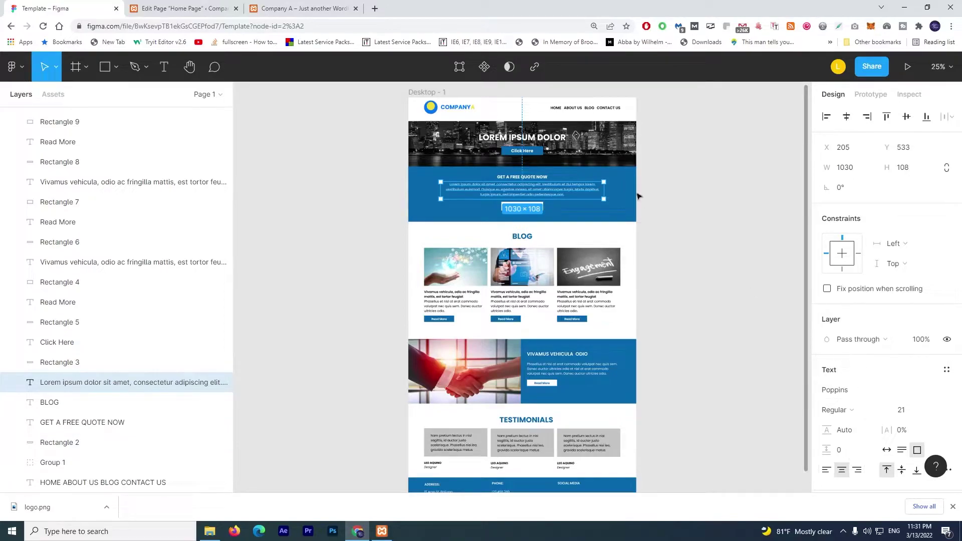
{"action": "left_click", "coordinate": [75, 443]}
{"action": "left_click", "coordinate": [851, 390]}
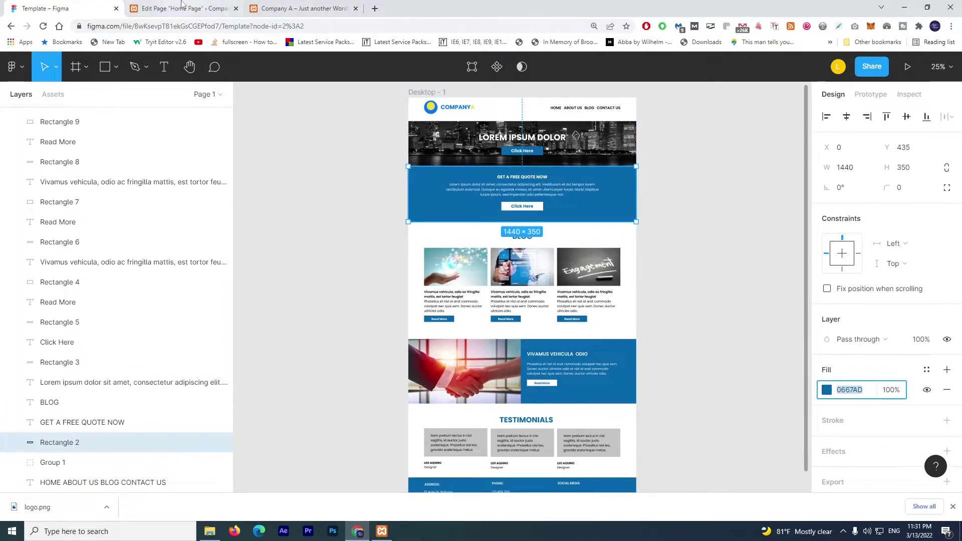
- Set the headline row's background color to #0667ad in the Home Page editor and finish the row settings
{"action": "left_click", "coordinate": [183, 7]}
{"action": "left_click", "coordinate": [859, 208]}
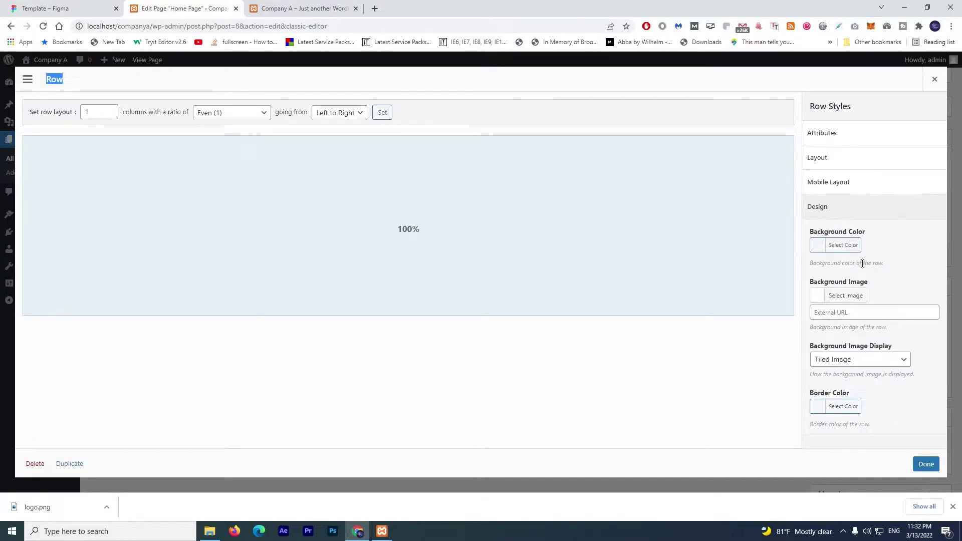
{"action": "left_click", "coordinate": [847, 245]}
{"action": "left_click", "coordinate": [881, 245]}
{"action": "type", "text": "#0667ad"}
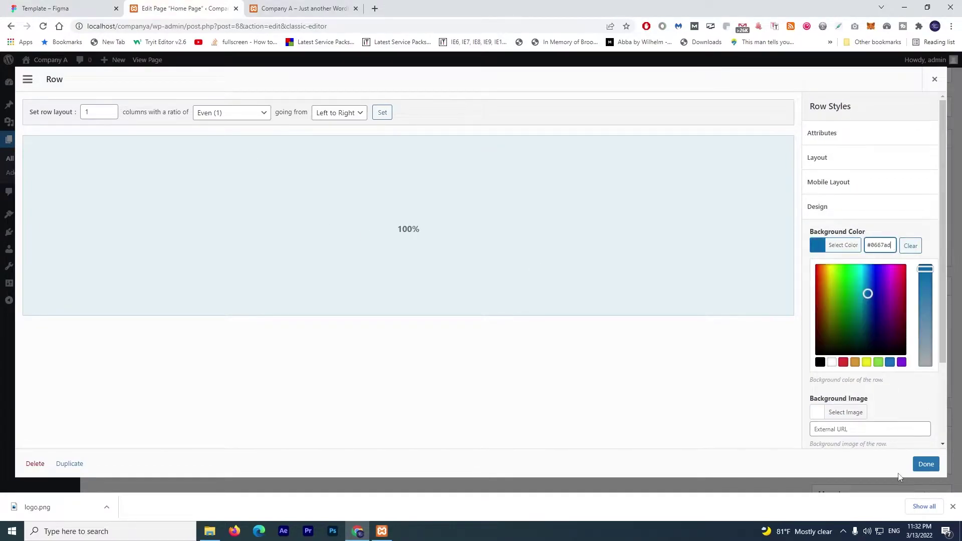
{"action": "left_click", "coordinate": [929, 466]}
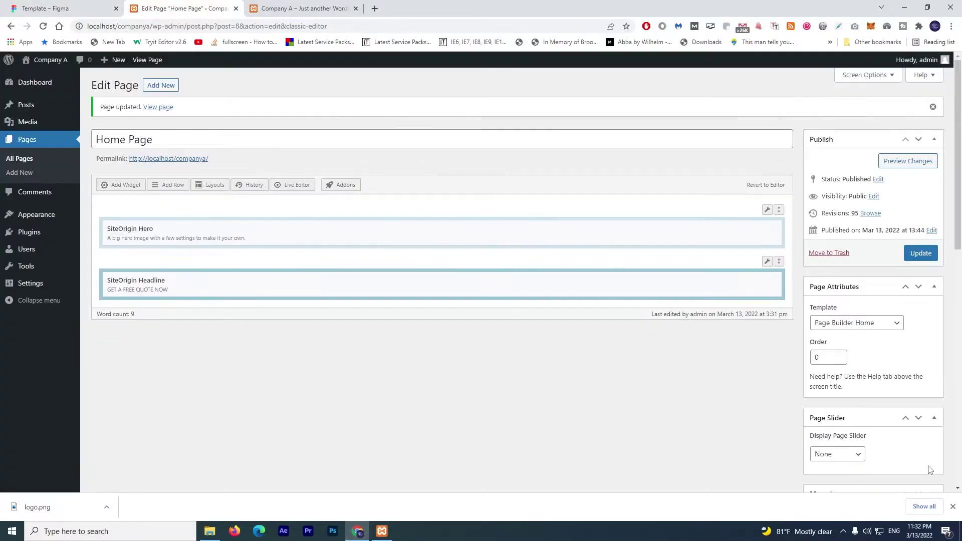
- Update the Home Page and reload the live site to check the quote section's background and text colors
{"action": "left_click", "coordinate": [927, 254]}
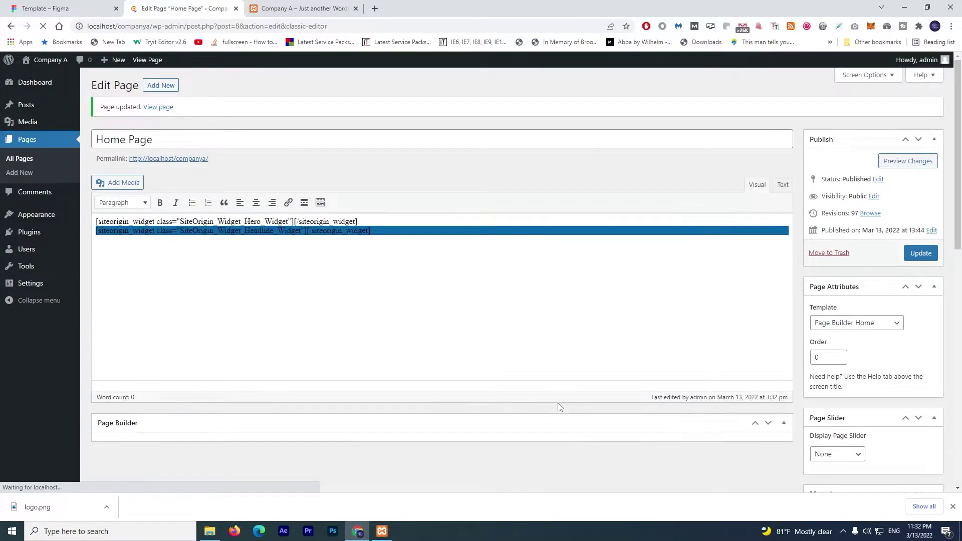
{"action": "left_click", "coordinate": [282, 6]}
{"action": "left_click", "coordinate": [43, 26]}
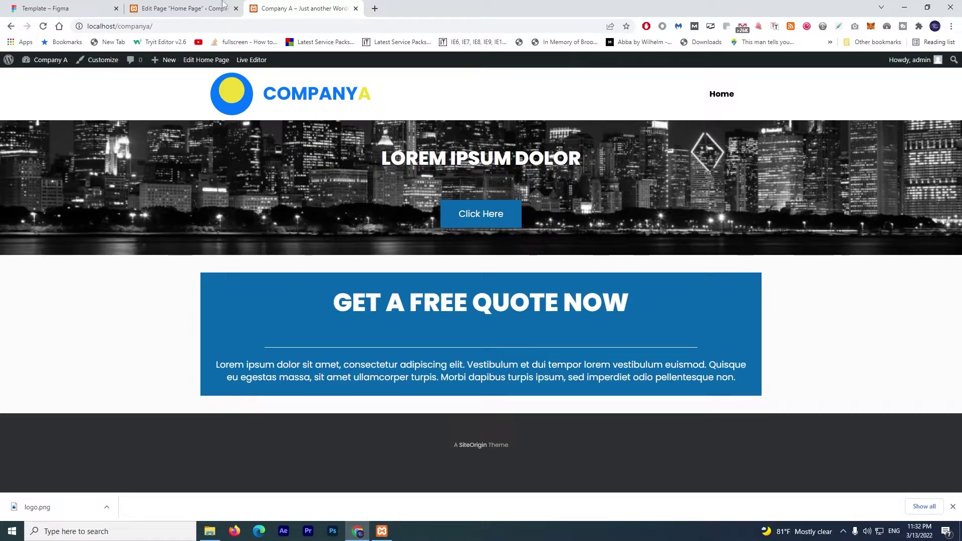
- Change the headline row's Row Layout to Full Width and finish the row settings
{"action": "left_click", "coordinate": [182, 5]}
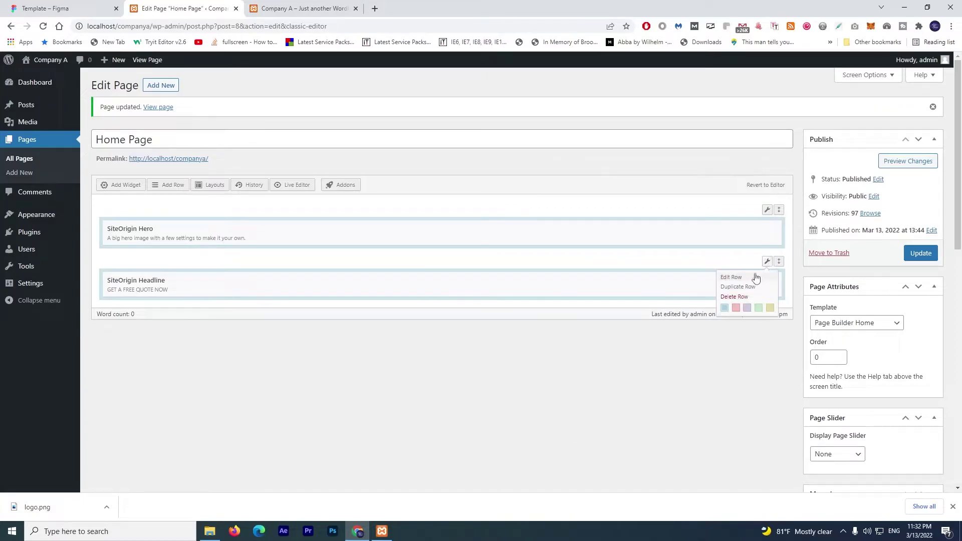
{"action": "left_click", "coordinate": [757, 277]}
{"action": "left_click", "coordinate": [897, 158]}
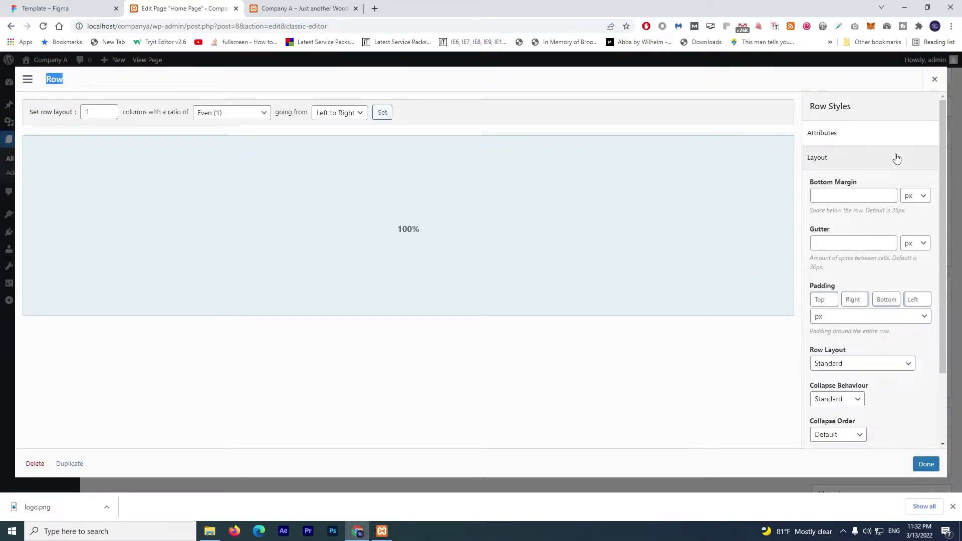
{"action": "scroll", "coordinate": [908, 379], "scroll_direction": "down", "scroll_amount": 1}
{"action": "left_click", "coordinate": [867, 314]}
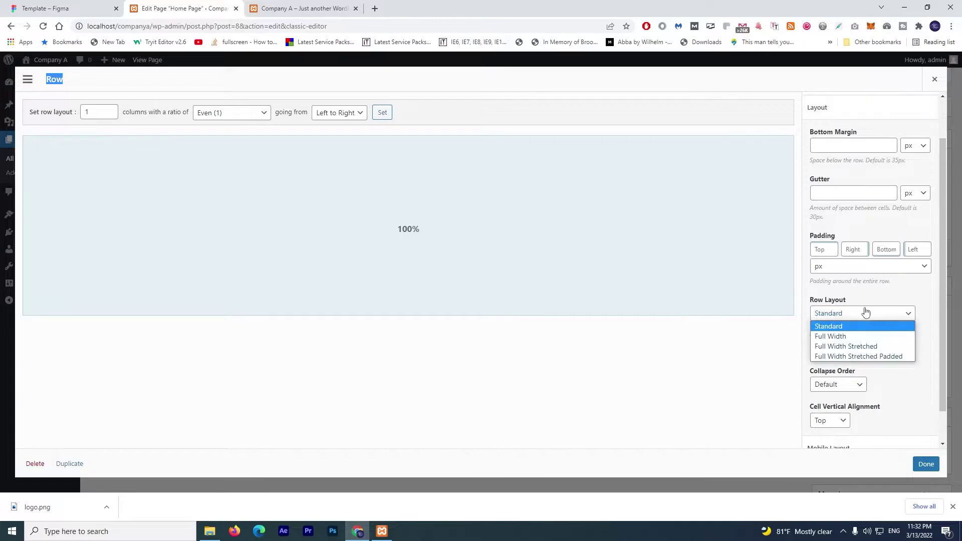
{"action": "left_click", "coordinate": [850, 338]}
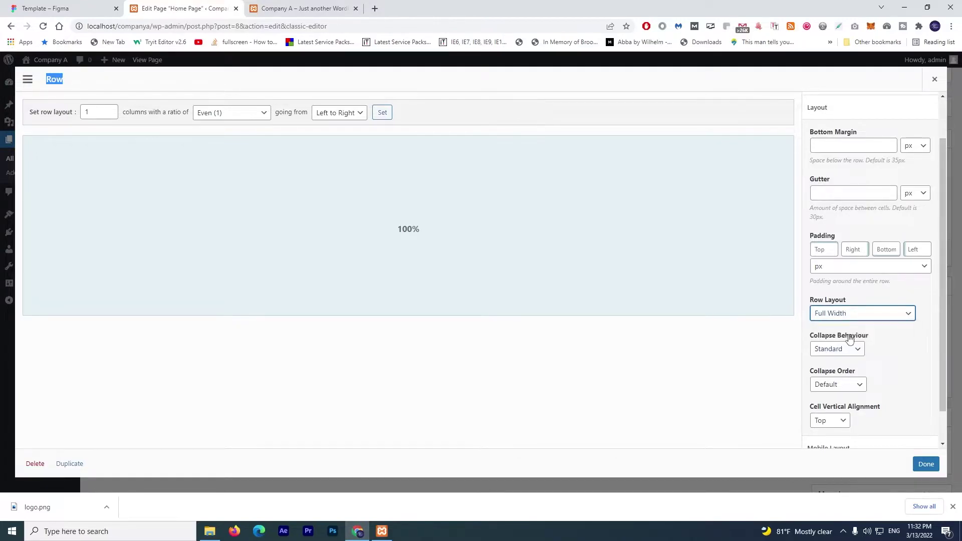
{"action": "left_click", "coordinate": [927, 464]}
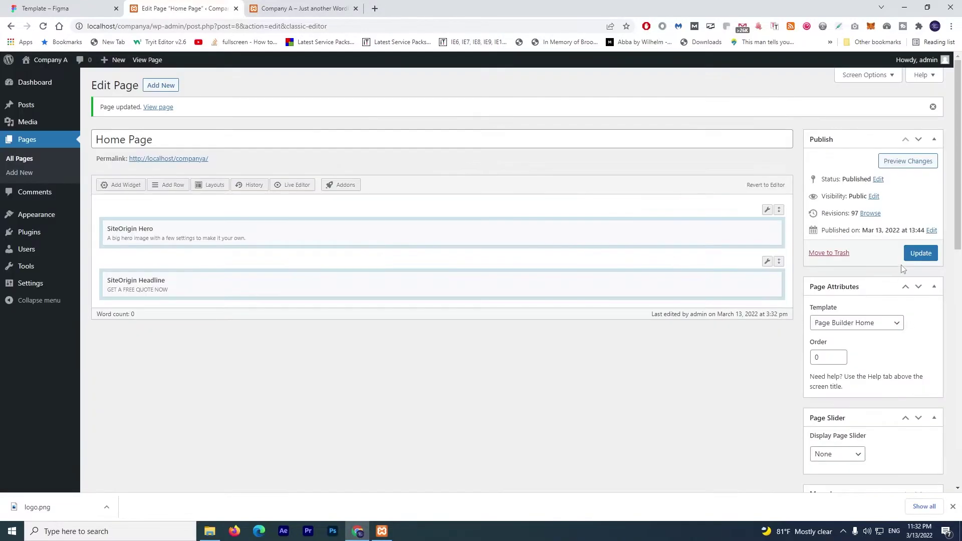
- Update the Home Page and reload the live site to check the quote section's width
{"action": "left_click", "coordinate": [921, 253]}
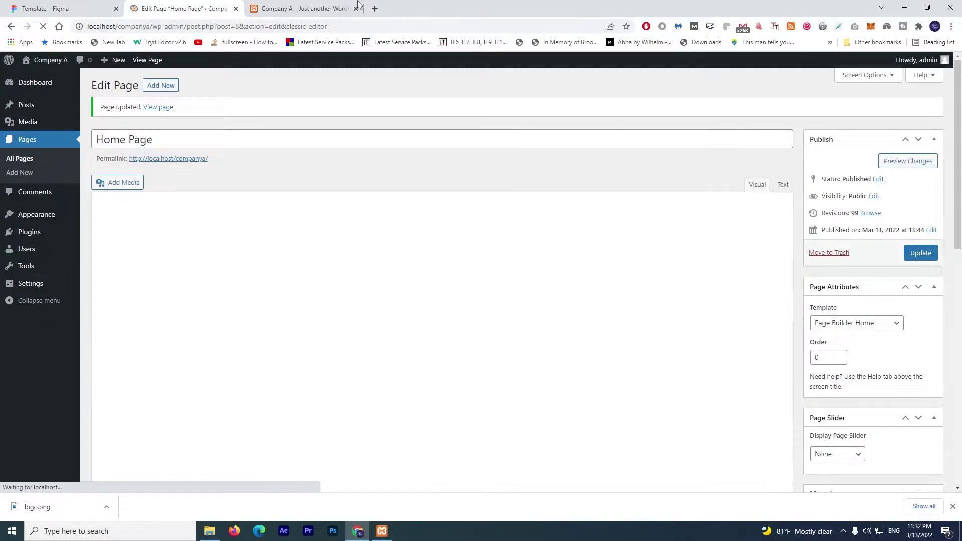
{"action": "left_click", "coordinate": [326, 5]}
{"action": "left_click", "coordinate": [43, 26]}
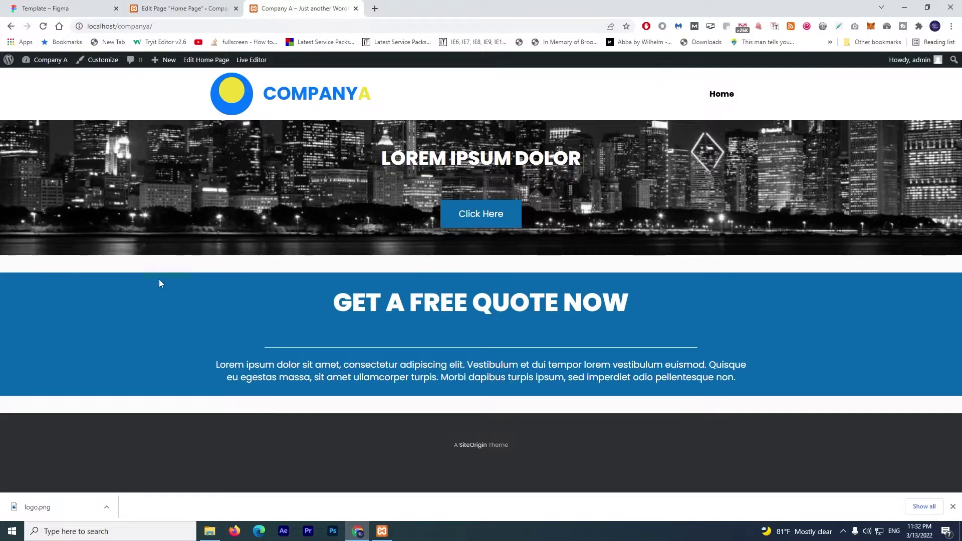
- Set the hero row's bottom margin to 0 px and finish the row settings
{"action": "left_click", "coordinate": [144, 5]}
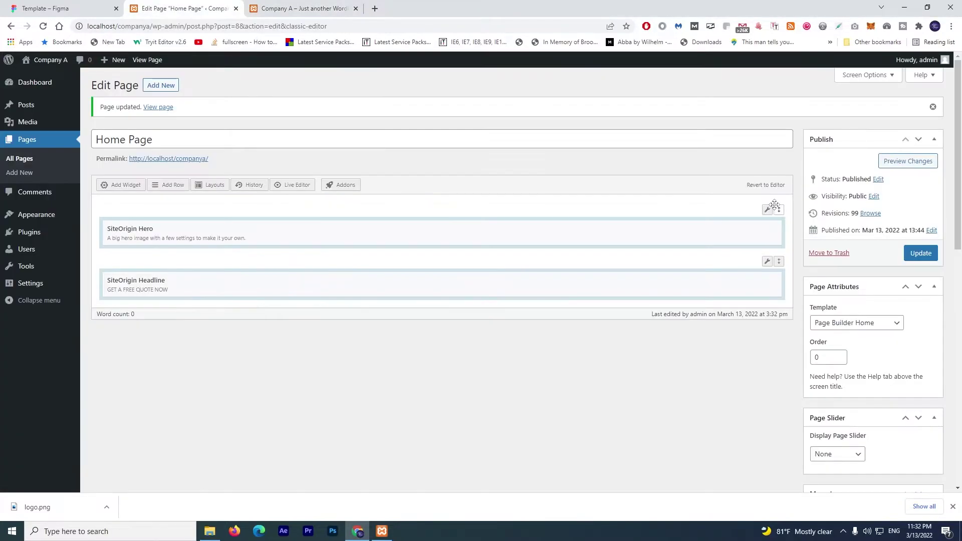
{"action": "mouse_move", "coordinate": [772, 208]}
{"action": "left_click", "coordinate": [758, 233]}
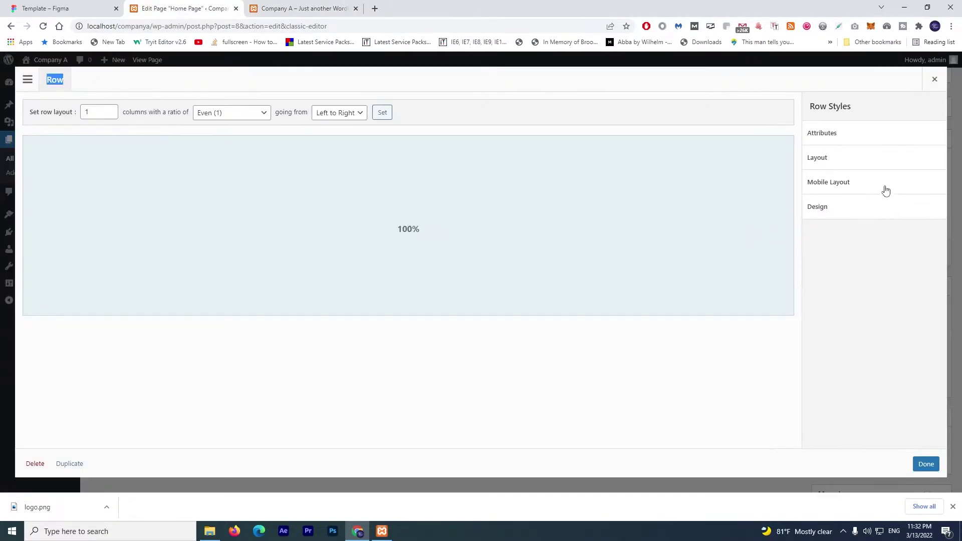
{"action": "left_click", "coordinate": [848, 158]}
{"action": "left_click", "coordinate": [831, 198]}
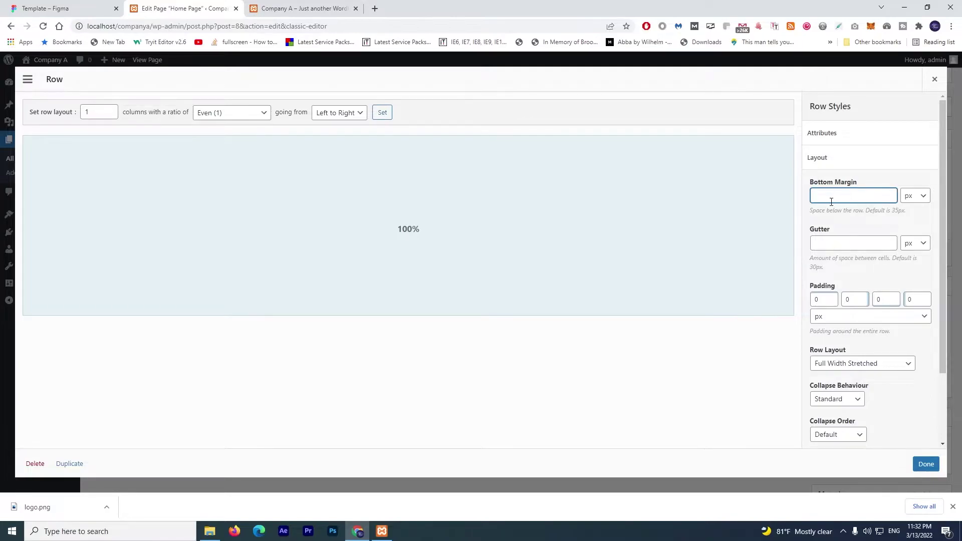
{"action": "left_click", "coordinate": [927, 464]}
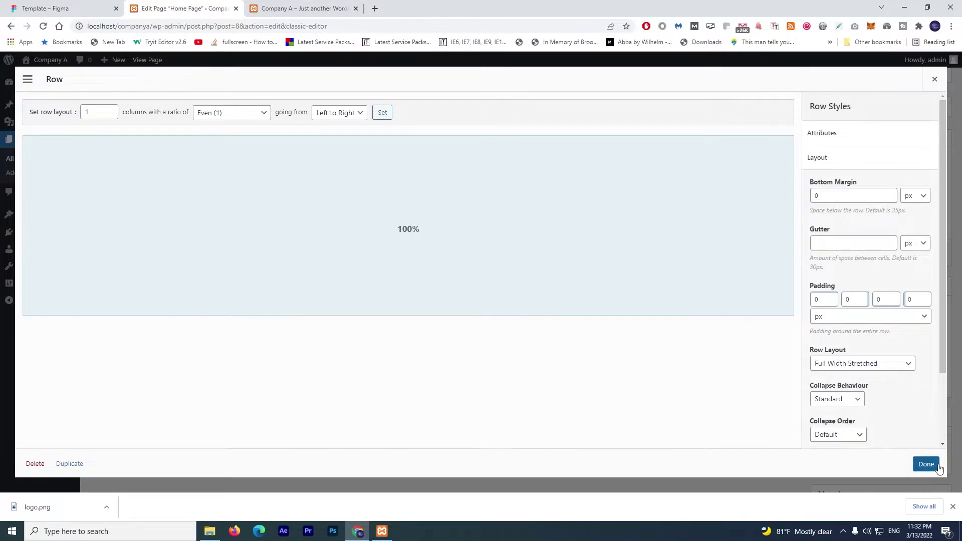
- Update the Home Page and reload the live site to check the gap between the hero and quote sections
{"action": "left_click", "coordinate": [935, 256]}
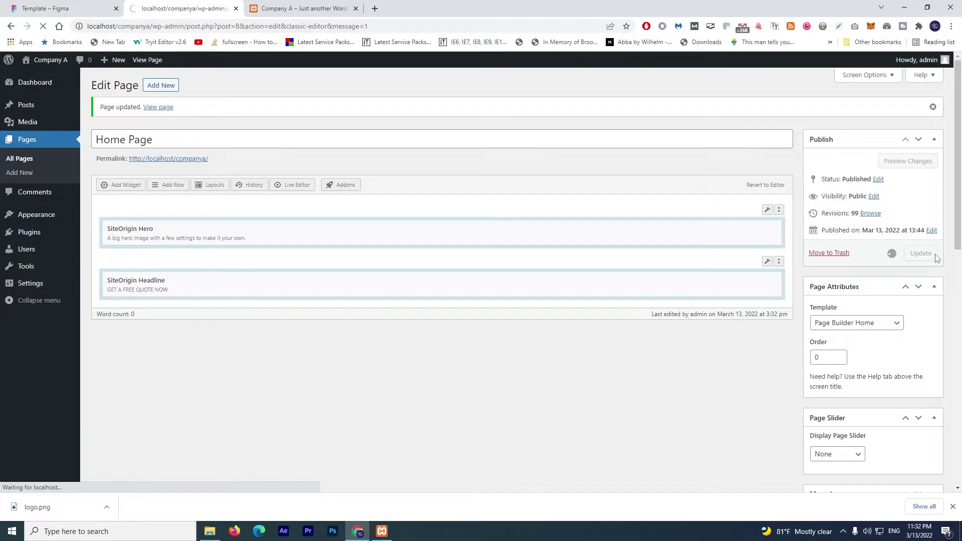
{"action": "left_click", "coordinate": [247, 4]}
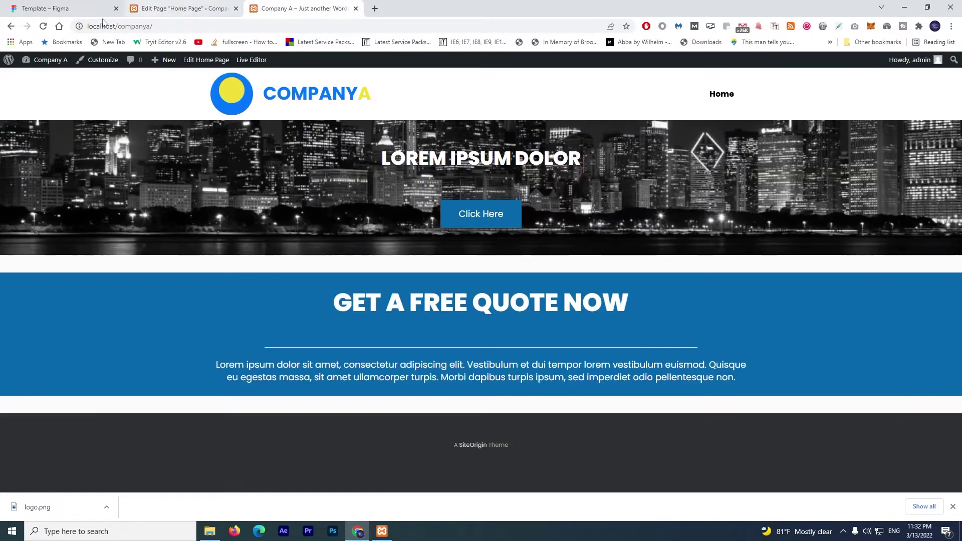
{"action": "left_click", "coordinate": [43, 26]}
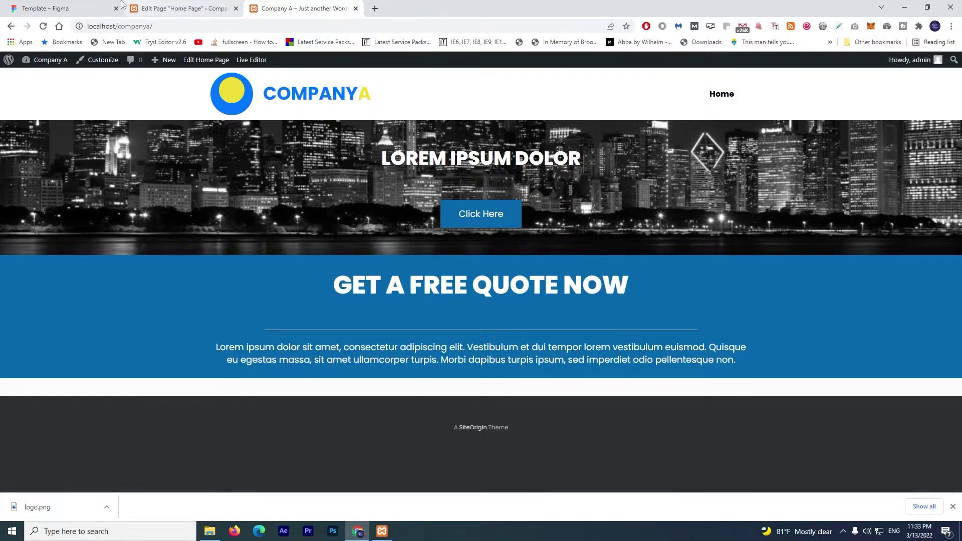
{"action": "key", "text": "ctrl+Tab"}
{"action": "key", "text": "ctrl+Tab"}
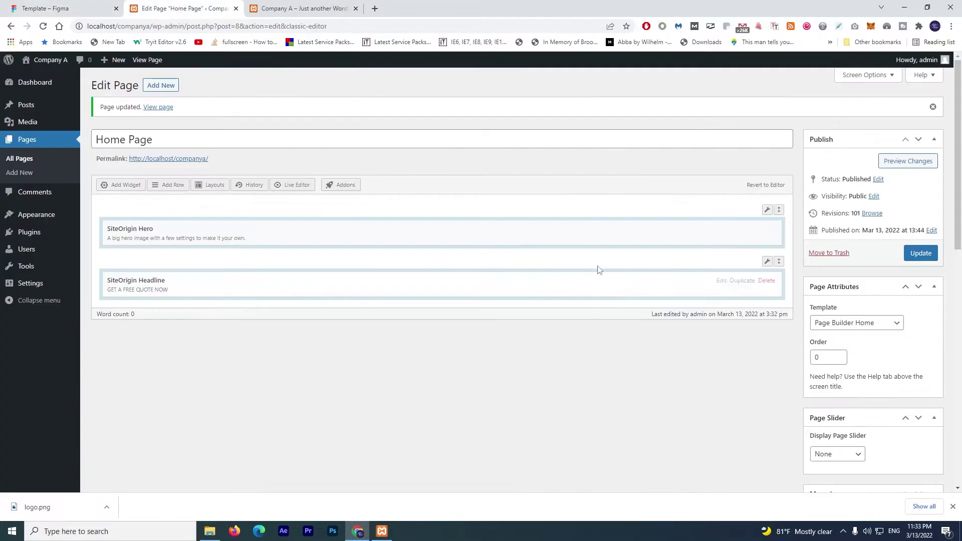
{"action": "key", "text": "ctrl+Tab"}
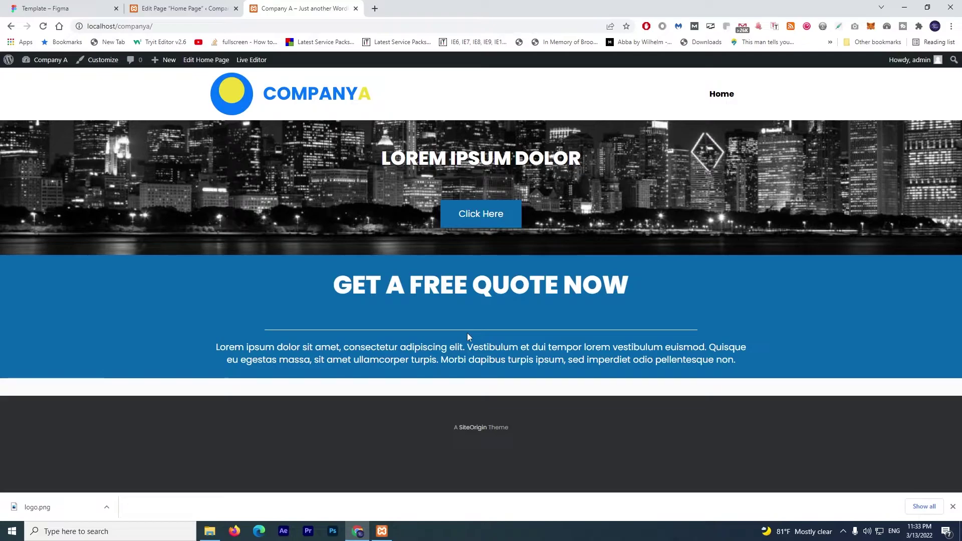
- Set the divider width of the quote section's SiteOrigin Headline widget to 5%
{"action": "left_click", "coordinate": [182, 8]}
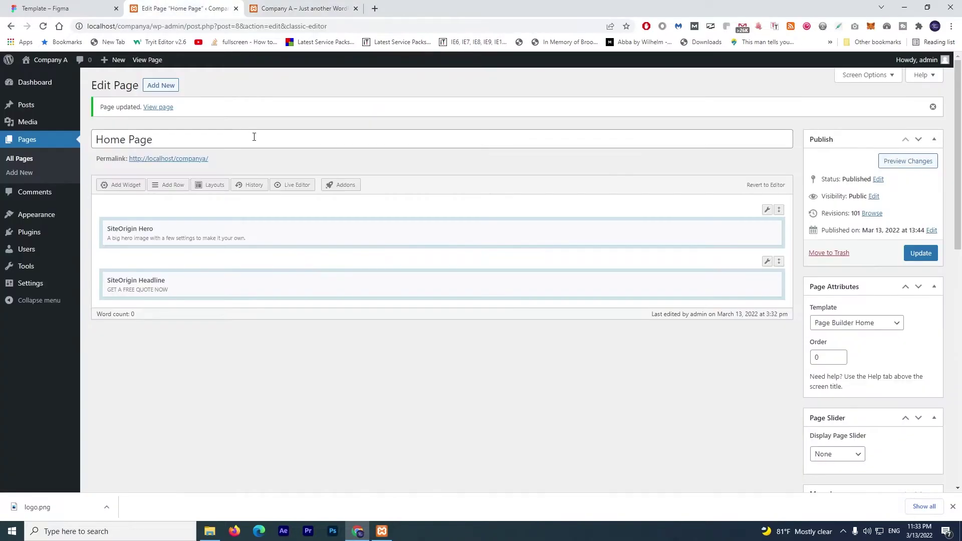
{"action": "left_click", "coordinate": [722, 281]}
{"action": "scroll", "coordinate": [303, 263], "scroll_direction": "down", "scroll_amount": 10}
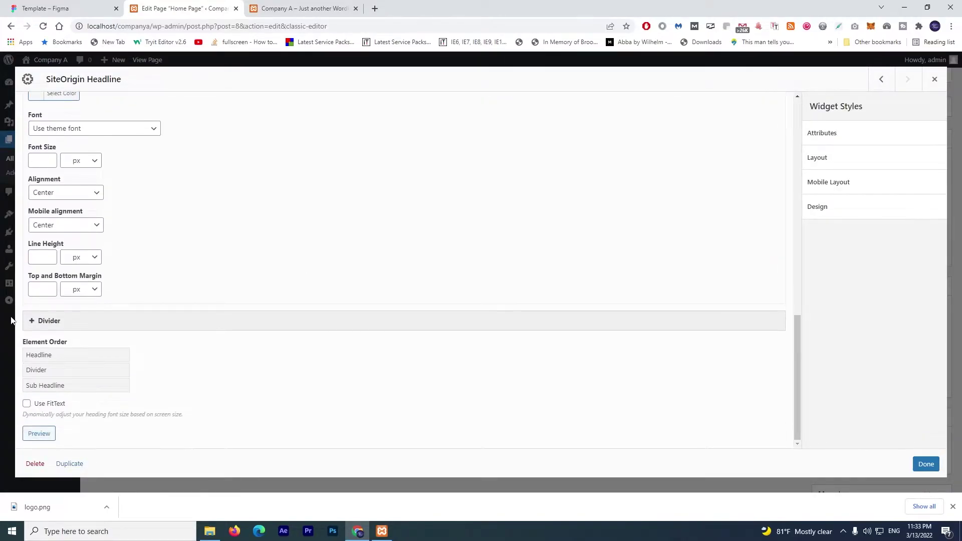
{"action": "left_click", "coordinate": [69, 321]}
{"action": "scroll", "coordinate": [366, 317], "scroll_direction": "down", "scroll_amount": 5}
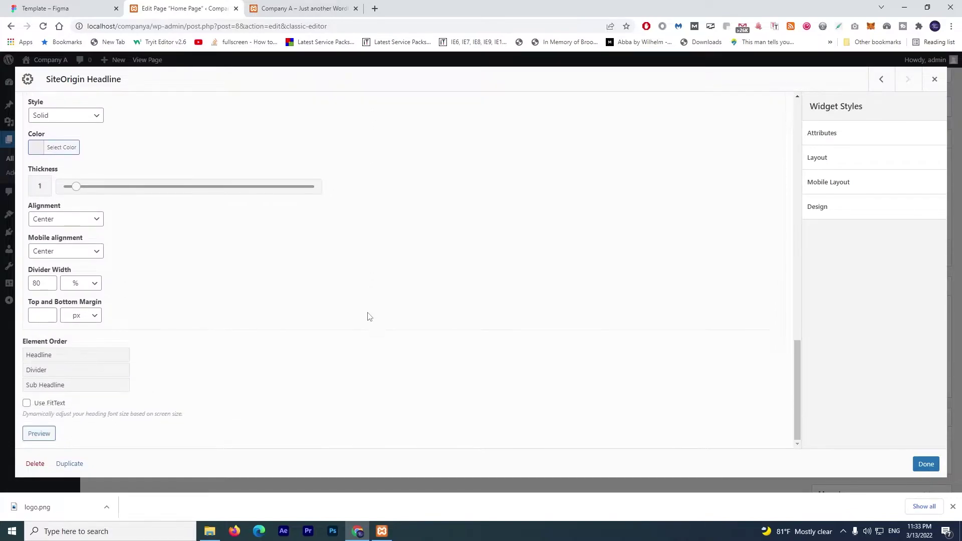
{"action": "double_click", "coordinate": [45, 284]}
{"action": "type", "text": "5"}
{"action": "scroll", "coordinate": [387, 371], "scroll_direction": "up", "scroll_amount": 6}
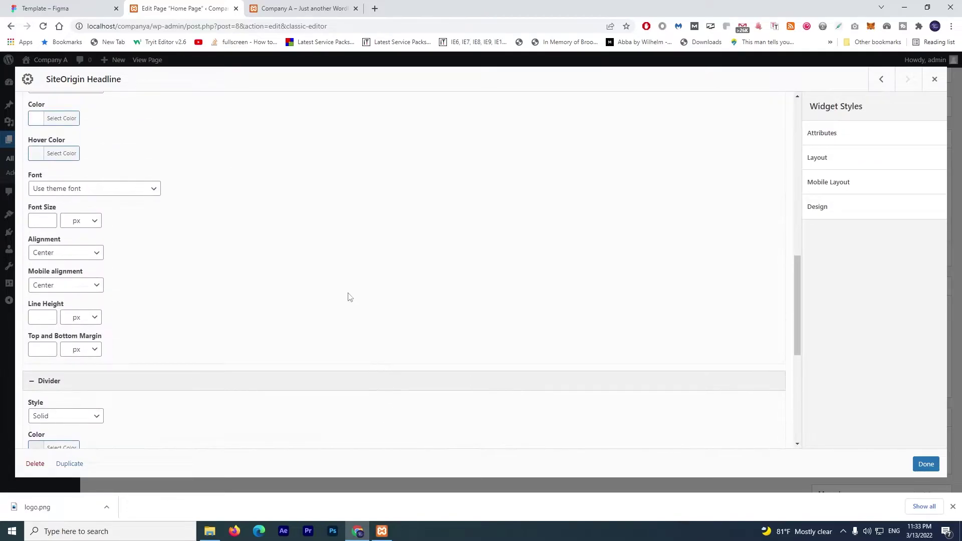
- Compare the spacing on the live site, adjust the headline's Top and Bottom Margin, and finish the widget settings
{"action": "left_click", "coordinate": [259, 6]}
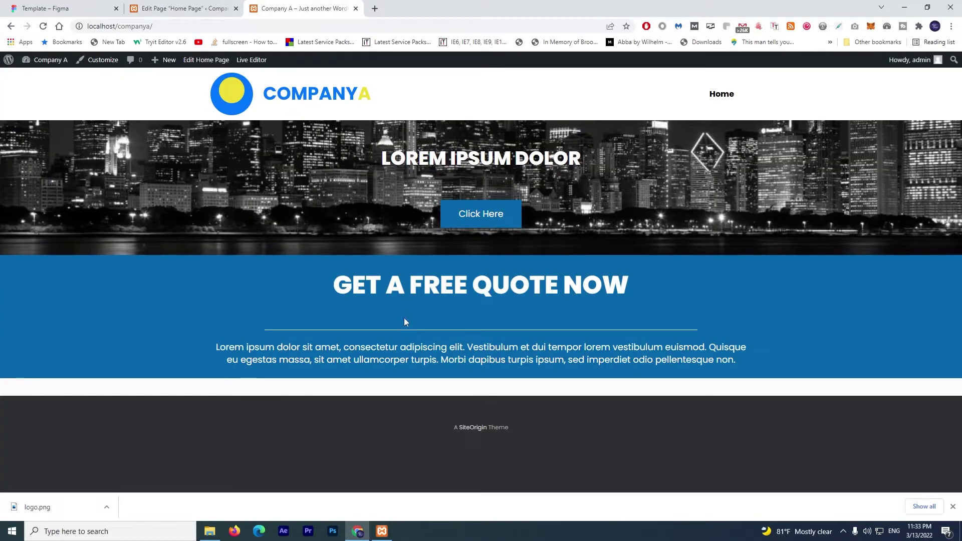
{"action": "left_click", "coordinate": [181, 8]}
{"action": "scroll", "coordinate": [283, 296], "scroll_direction": "down", "scroll_amount": 4}
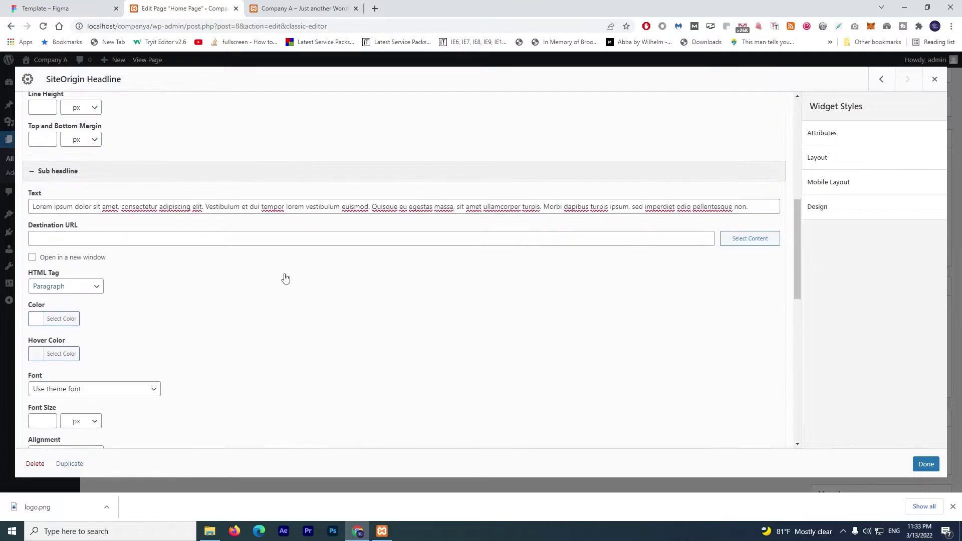
{"action": "scroll", "coordinate": [284, 277], "scroll_direction": "up", "scroll_amount": 7}
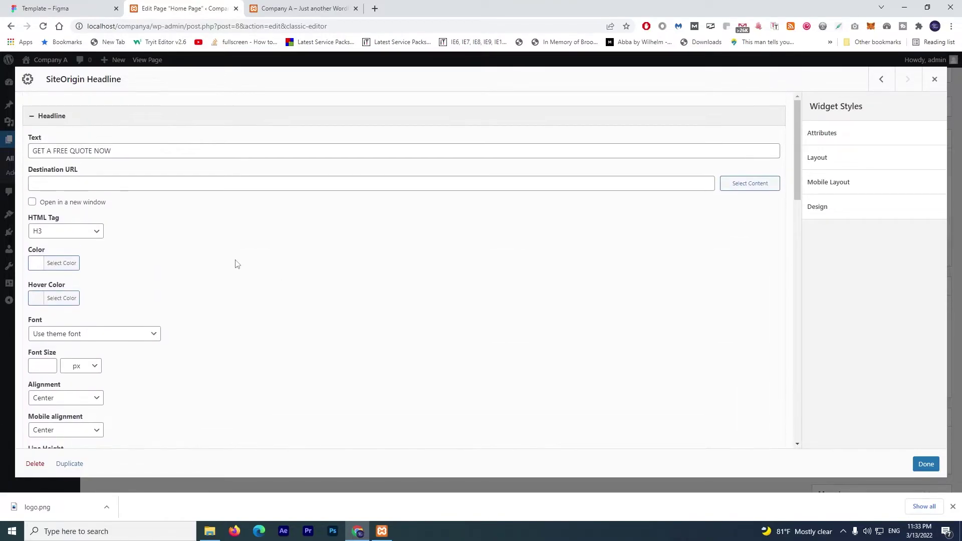
{"action": "scroll", "coordinate": [237, 264], "scroll_direction": "down", "scroll_amount": 4}
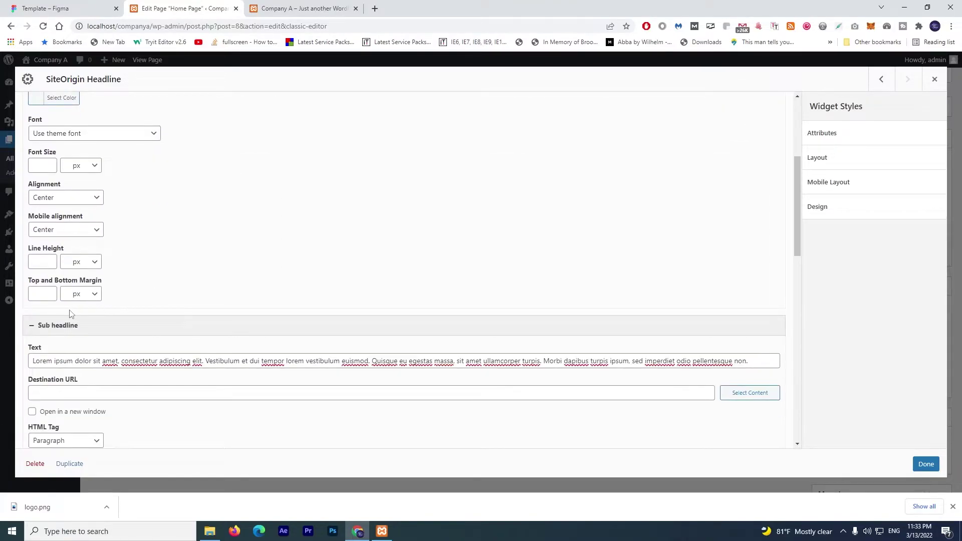
{"action": "left_click", "coordinate": [42, 299]}
{"action": "left_click", "coordinate": [915, 464]}
- Update the Home Page and reload the live site to check the quote section's divider and headline spacing
{"action": "left_click", "coordinate": [920, 253]}
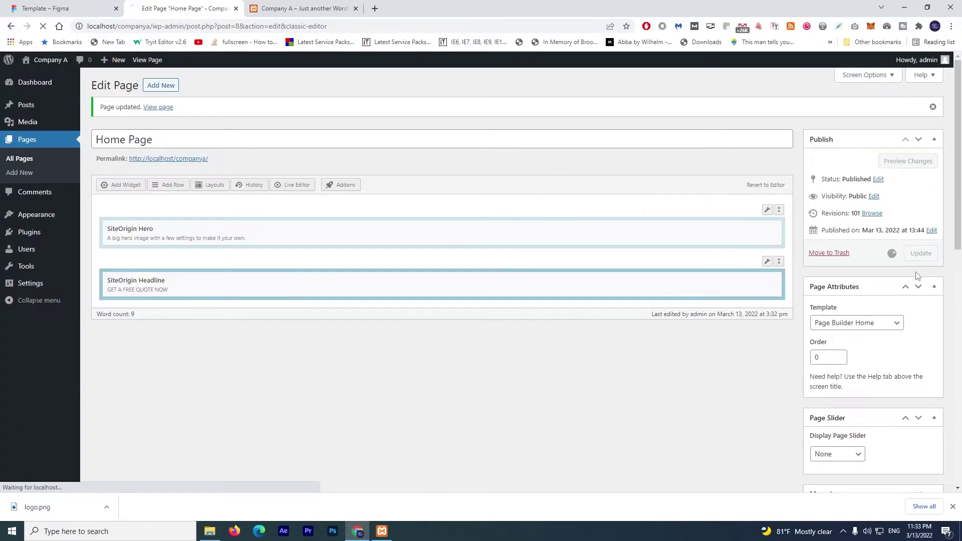
{"action": "left_click", "coordinate": [303, 8]}
{"action": "left_click", "coordinate": [43, 26]}
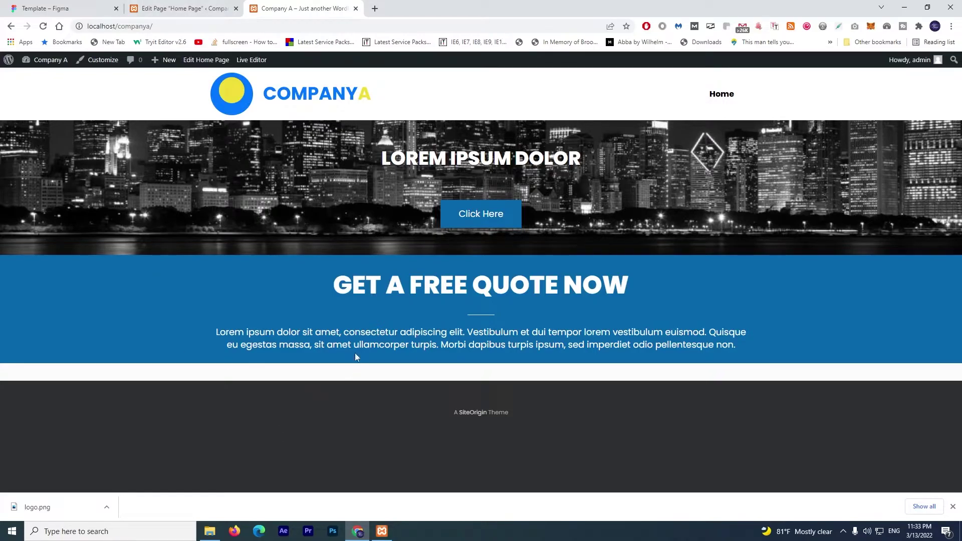
- Add a SiteOrigin Button widget beneath the headline in the quote row
{"action": "left_click", "coordinate": [152, 5]}
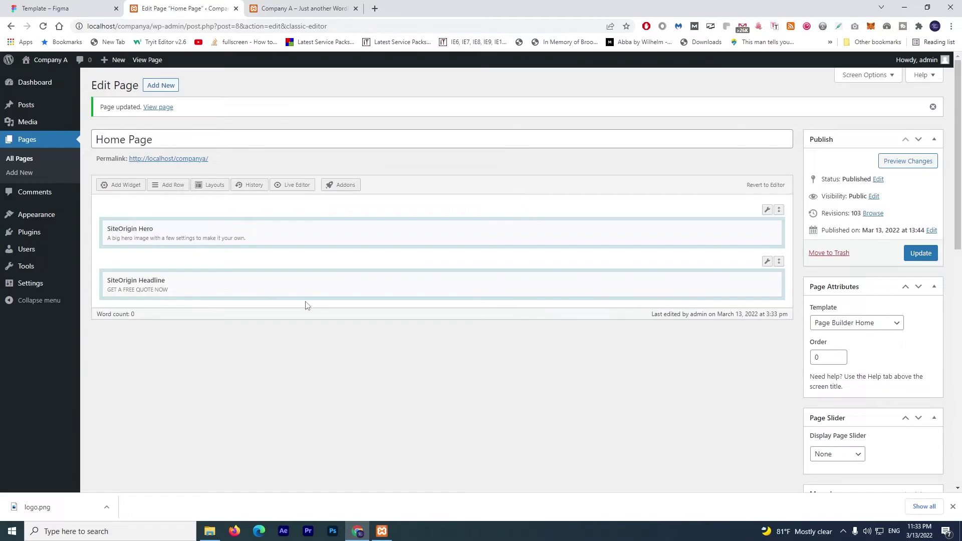
{"action": "left_click", "coordinate": [131, 186]}
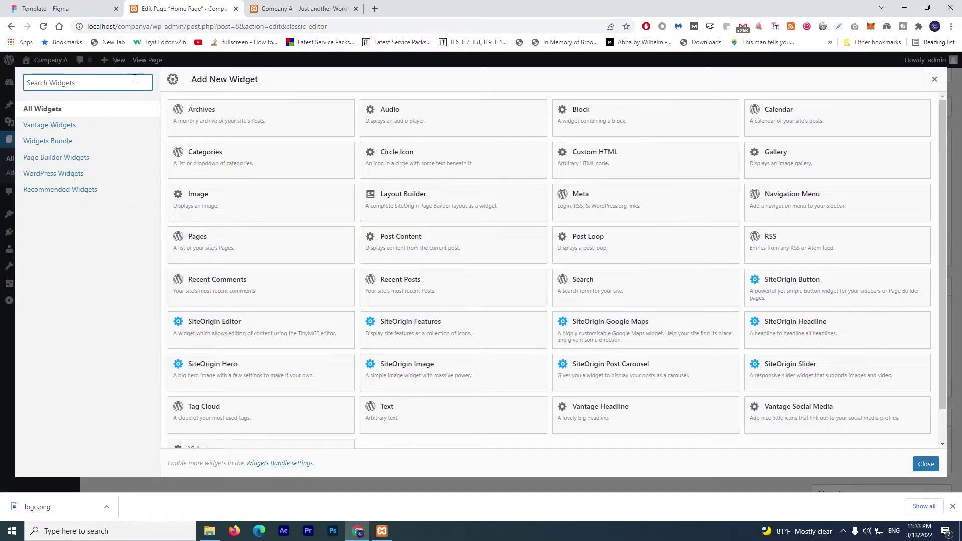
{"action": "type", "text": "butt"}
{"action": "left_click", "coordinate": [259, 108]}
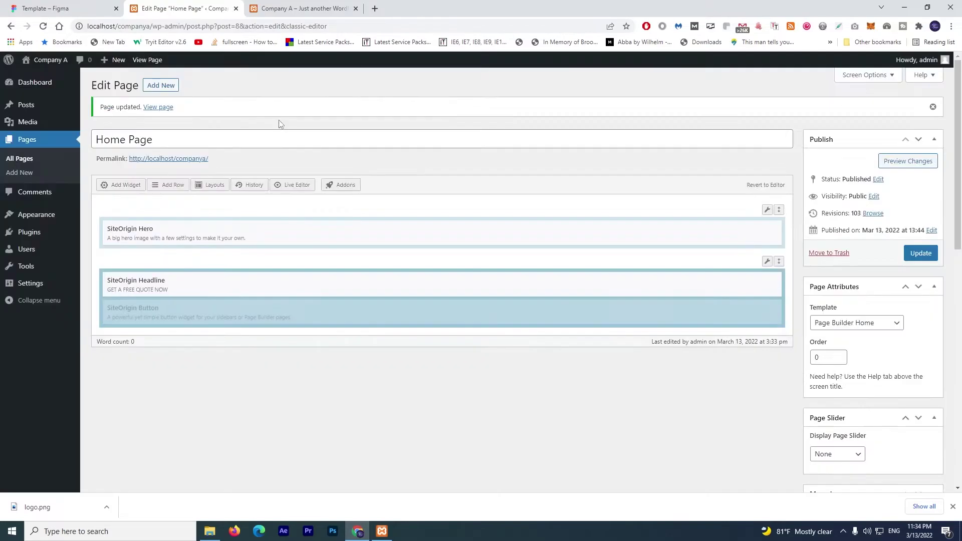
- Following the quote button in the Figma template, set the new button's text to "Click Here" and its destination URL to #
{"action": "left_click", "coordinate": [61, 9]}
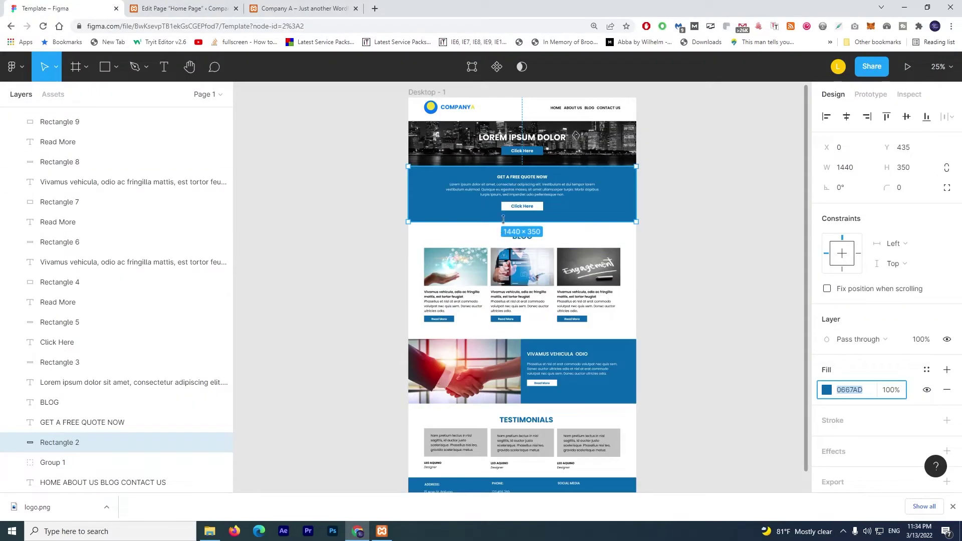
{"action": "left_click", "coordinate": [521, 210]}
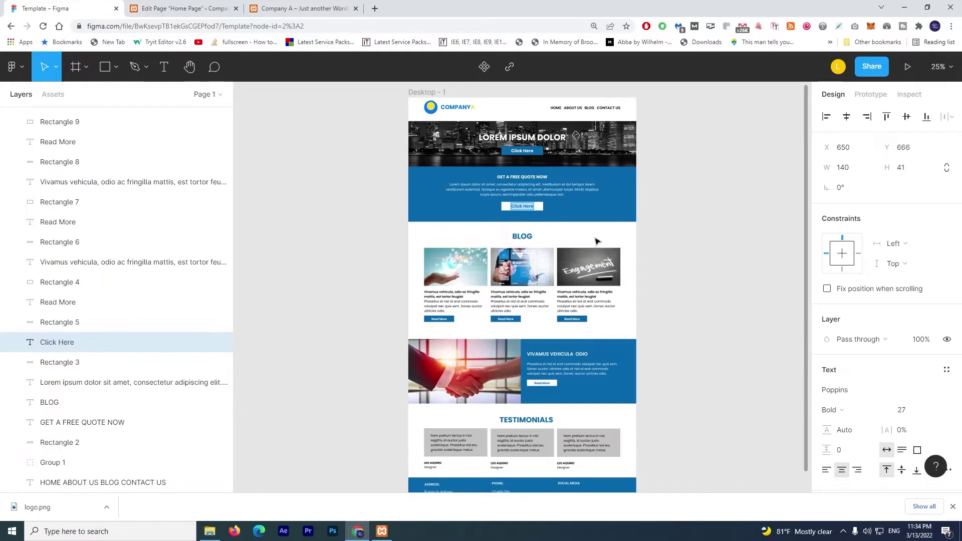
{"action": "key", "text": "Escape"}
{"action": "left_click", "coordinate": [693, 213]}
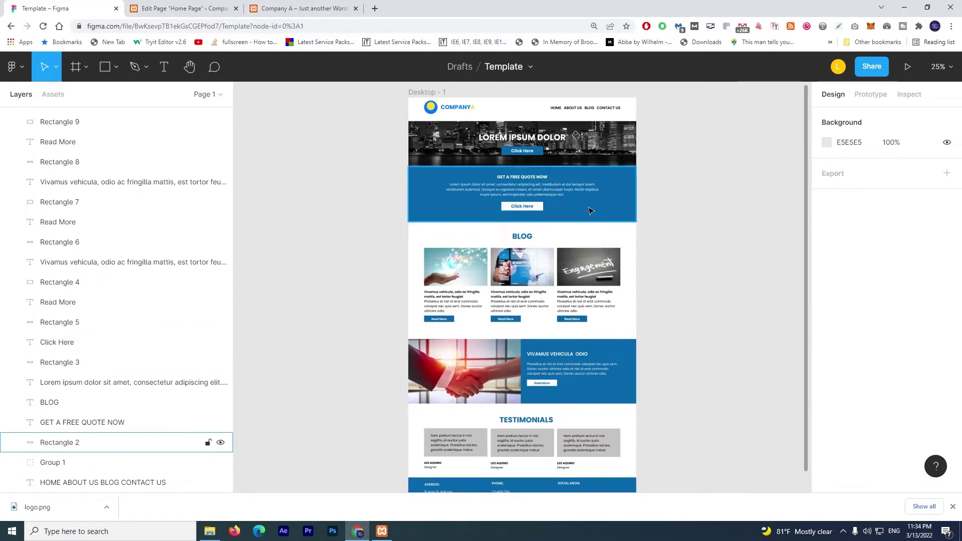
{"action": "left_click", "coordinate": [197, 7]}
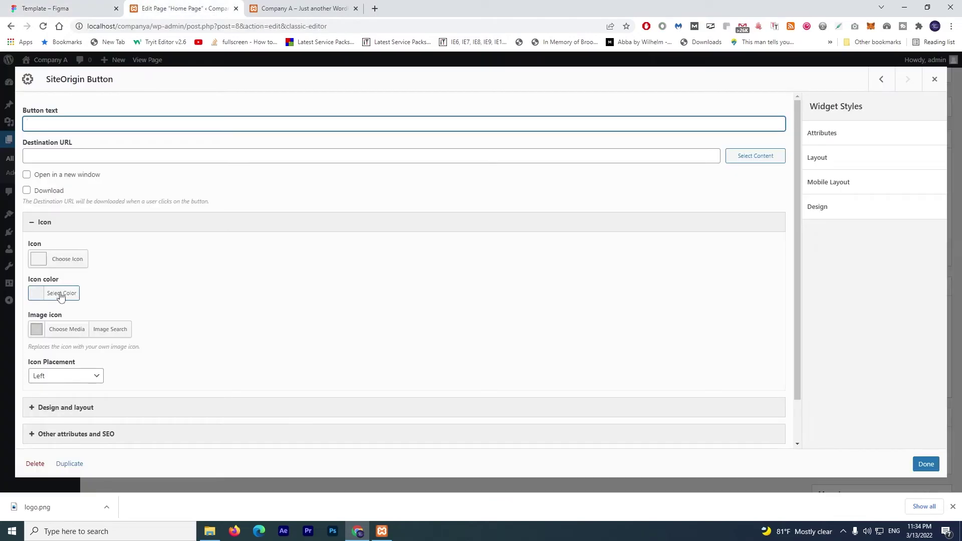
{"action": "left_click", "coordinate": [235, 157]}
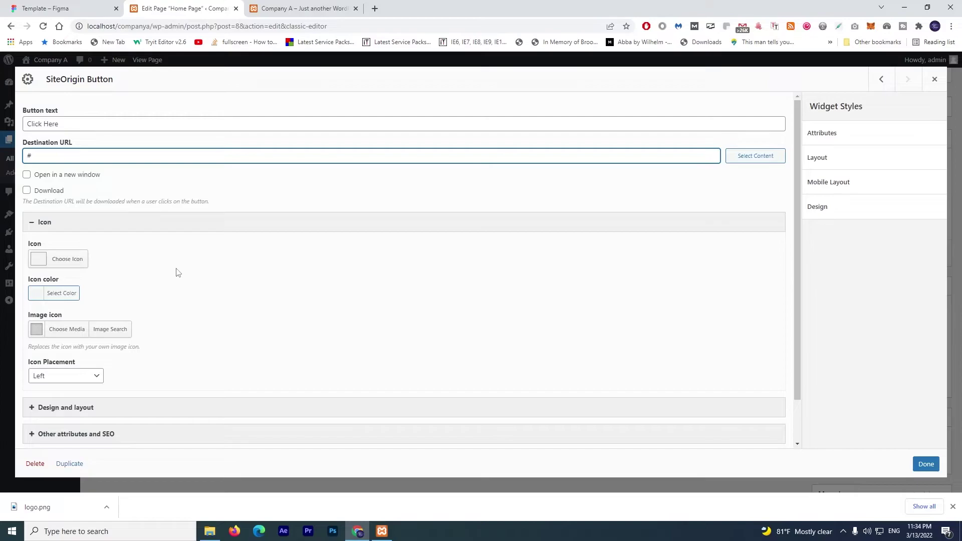
{"action": "left_click", "coordinate": [82, 222]}
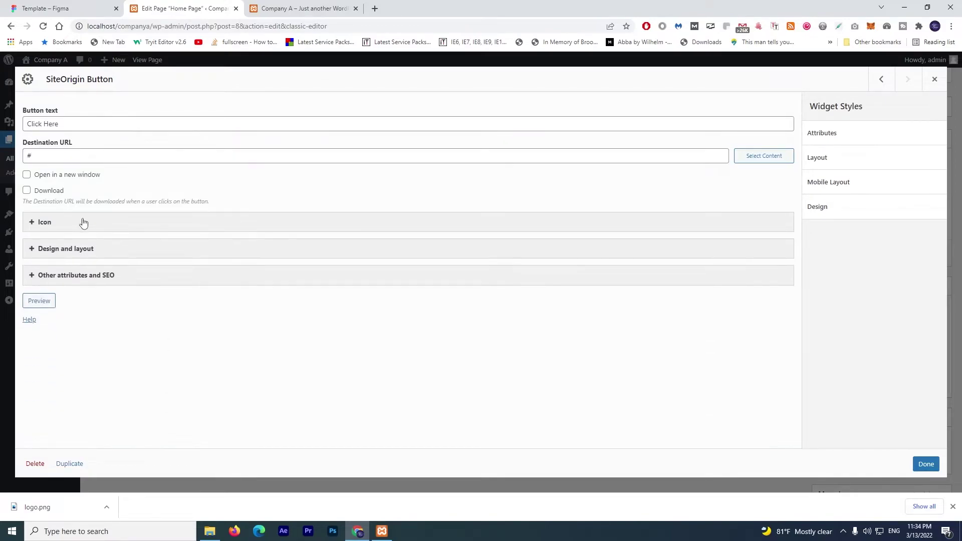
- In the button's design settings, choose the Flat theme and set the button color to white as in the Figma template
{"action": "left_click", "coordinate": [126, 249]}
{"action": "scroll", "coordinate": [301, 266], "scroll_direction": "down", "scroll_amount": 3}
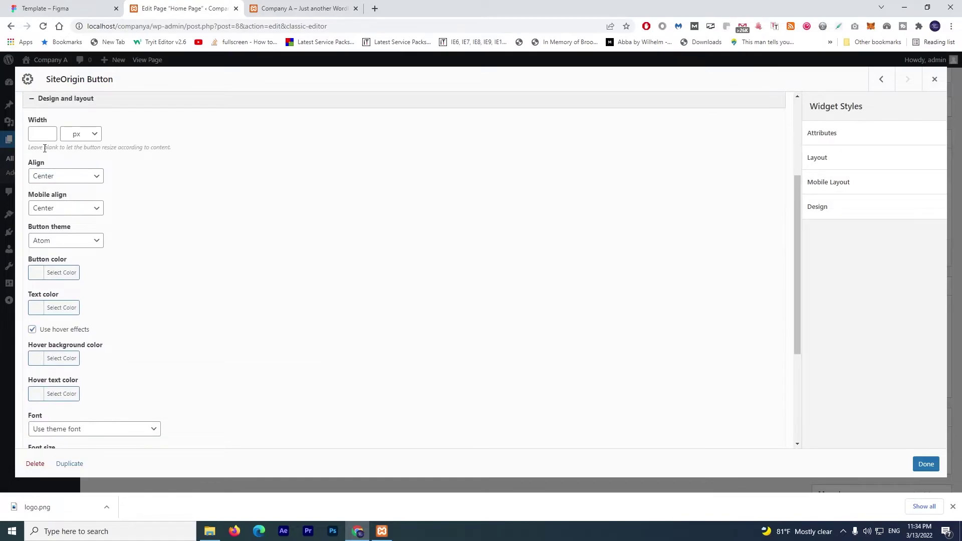
{"action": "left_click", "coordinate": [91, 180]}
{"action": "left_click", "coordinate": [75, 243]}
{"action": "left_click", "coordinate": [65, 264]}
{"action": "scroll", "coordinate": [204, 264], "scroll_direction": "down", "scroll_amount": 1}
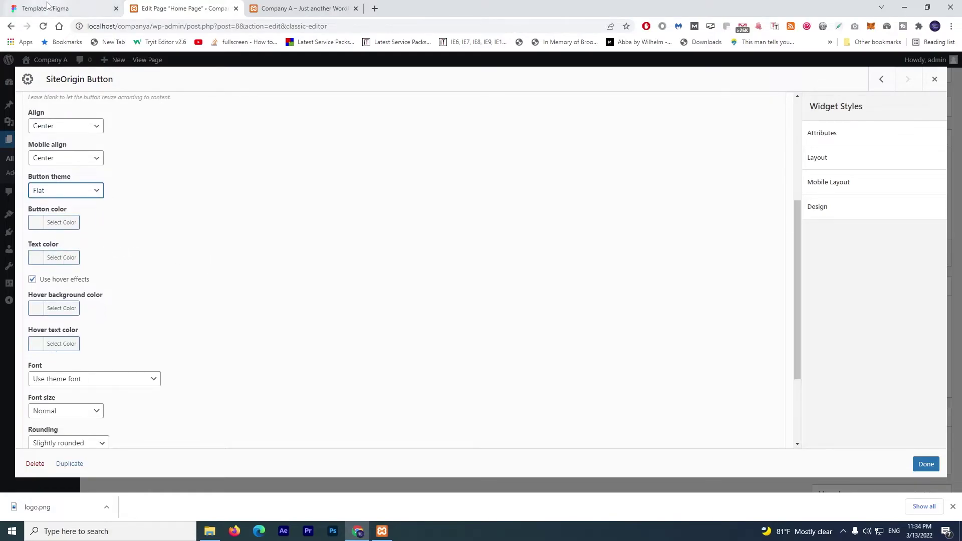
{"action": "left_click", "coordinate": [63, 5]}
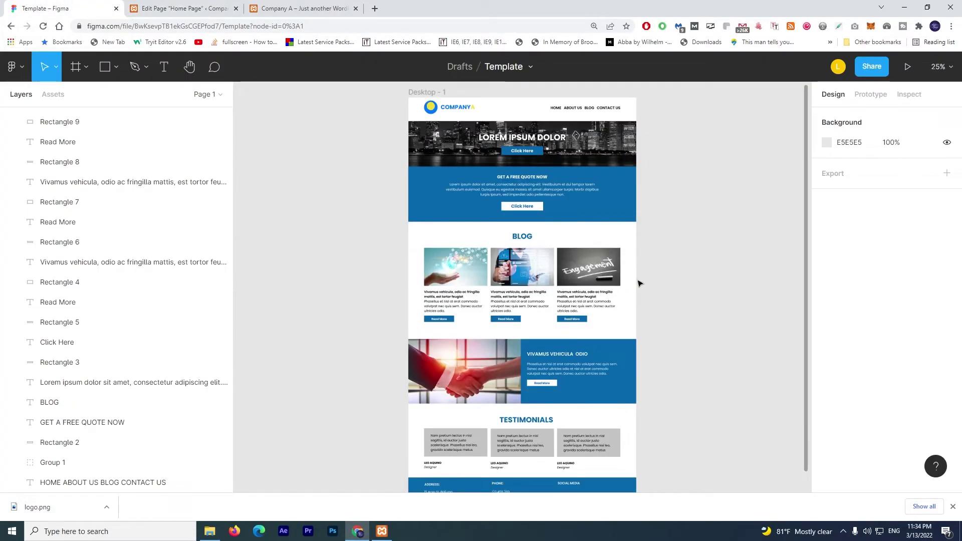
{"action": "left_click", "coordinate": [165, 8]}
- Copy the fill color 0667AD of the quote section's "Click Here" text in Figma and apply it as the button's text color
{"action": "left_click", "coordinate": [63, 7]}
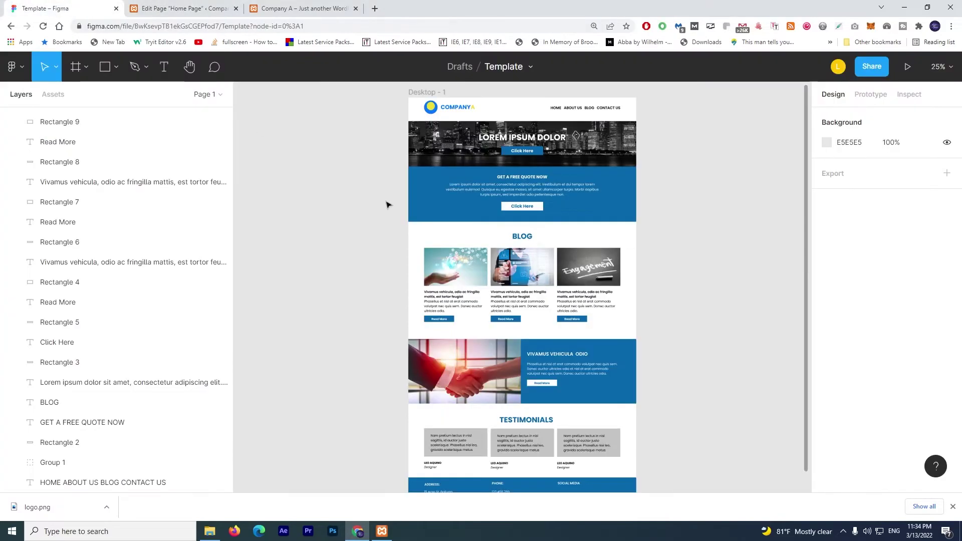
{"action": "left_click", "coordinate": [525, 205]}
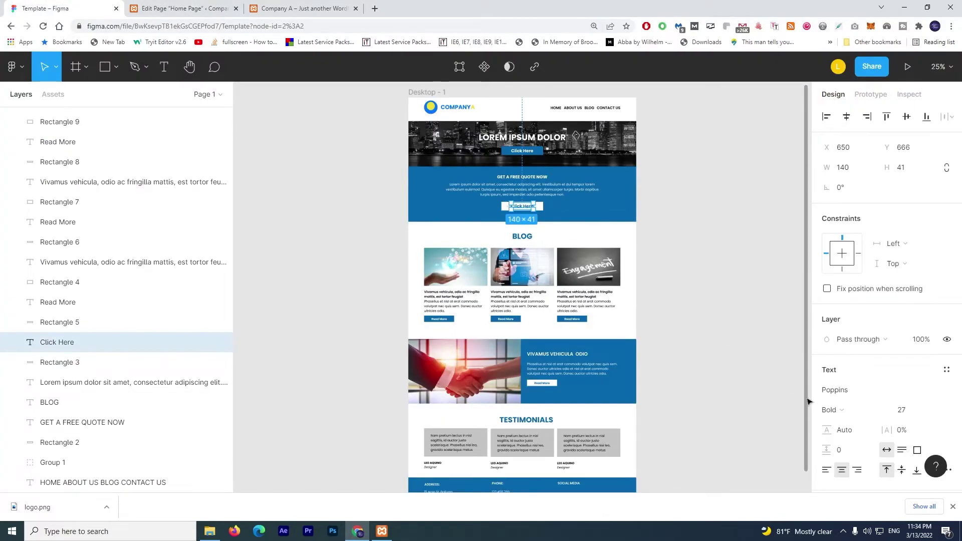
{"action": "scroll", "coordinate": [867, 400], "scroll_direction": "down", "scroll_amount": 3}
{"action": "left_click", "coordinate": [858, 382]}
{"action": "key", "text": "ctrl+c"}
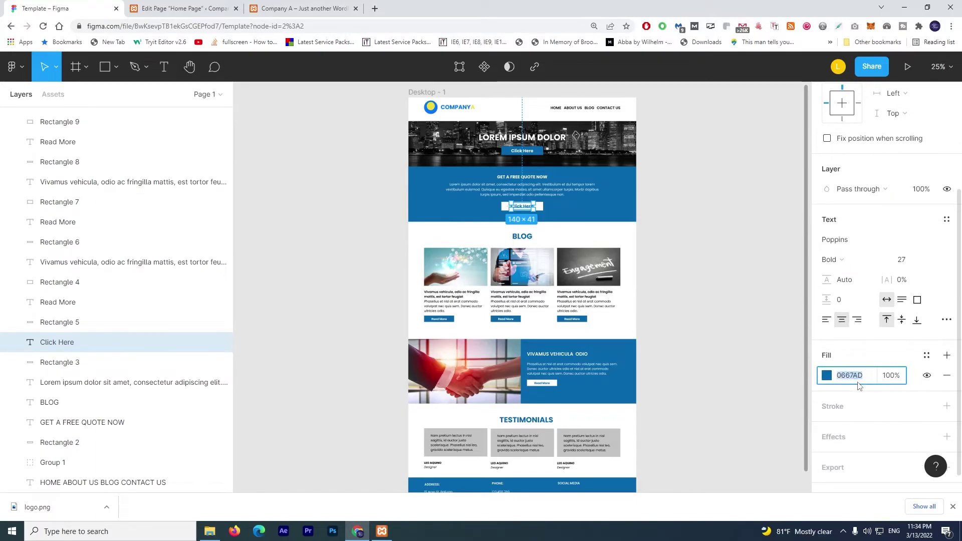
{"action": "left_click", "coordinate": [169, 5]}
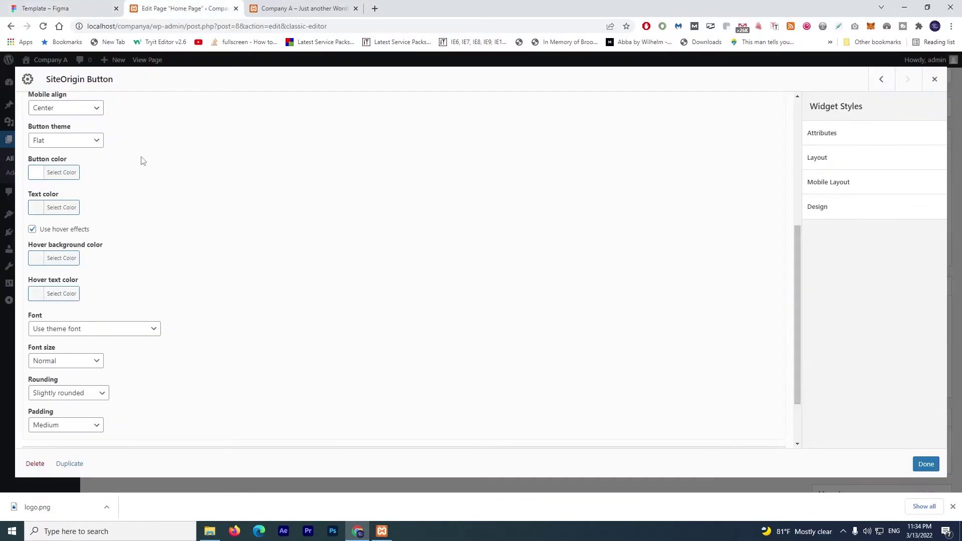
{"action": "left_click", "coordinate": [58, 207]}
{"action": "key", "text": "ctrl+v"}
{"action": "left_click", "coordinate": [512, 197]}
- Turn off the button's hover effects, set its rounding to None, and finish the widget settings
{"action": "scroll", "coordinate": [512, 198], "scroll_direction": "down", "scroll_amount": 3}
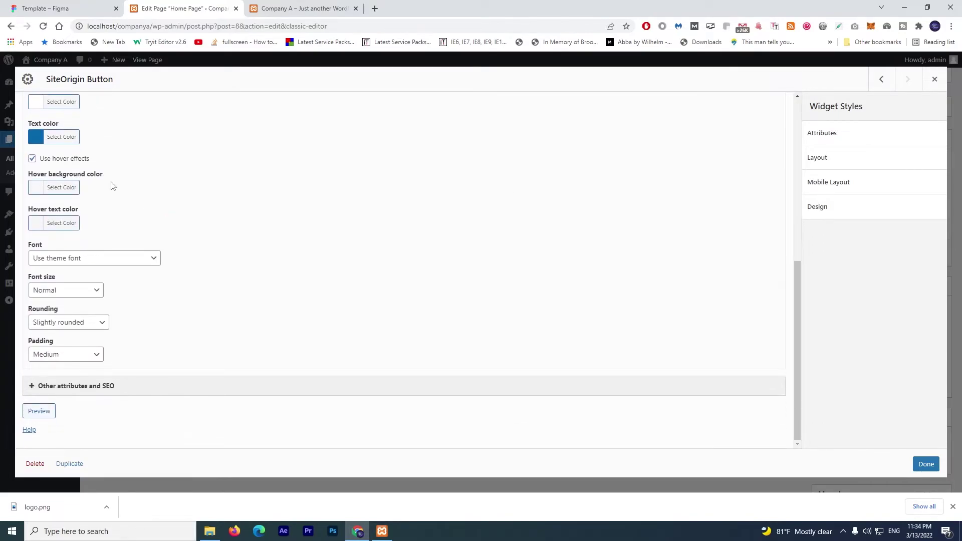
{"action": "left_click", "coordinate": [32, 159]}
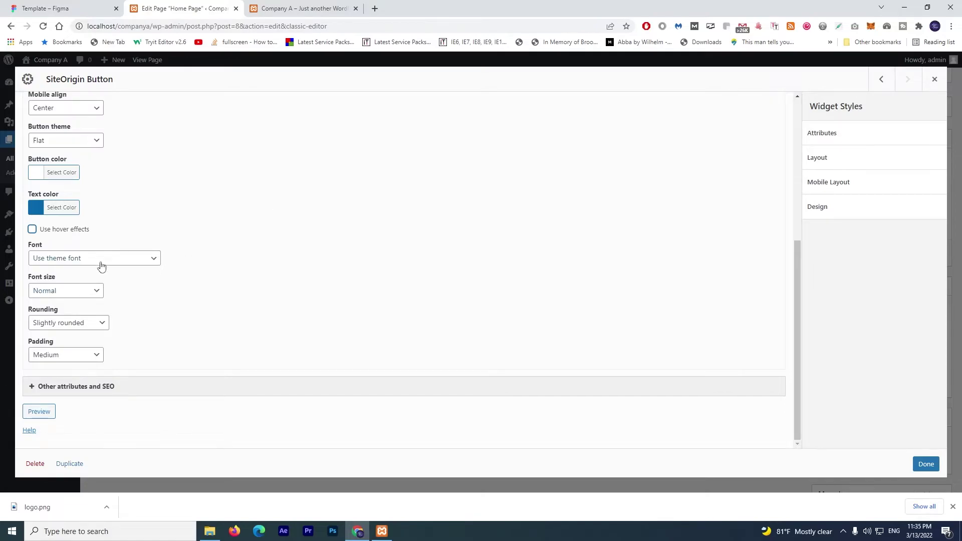
{"action": "left_click", "coordinate": [104, 325]}
{"action": "left_click", "coordinate": [82, 336]}
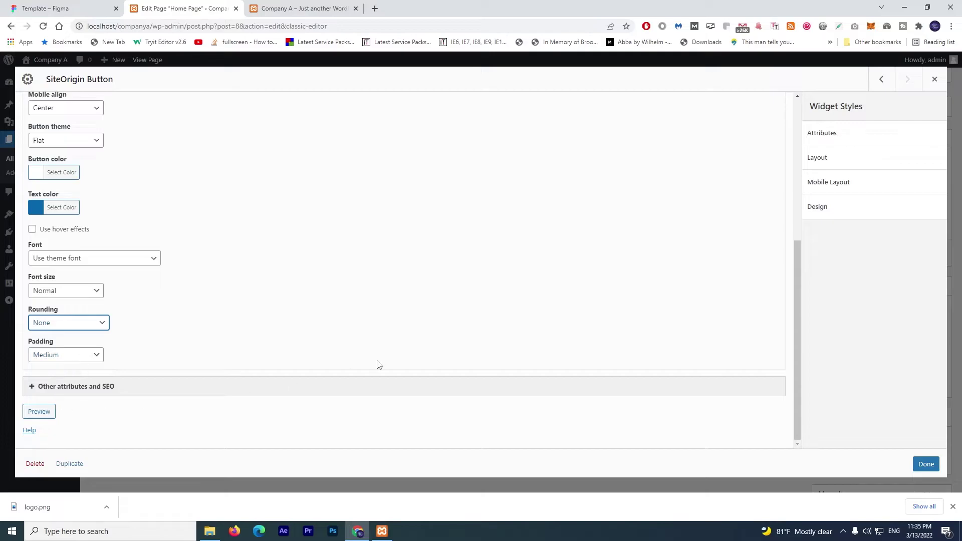
{"action": "left_click", "coordinate": [926, 464]}
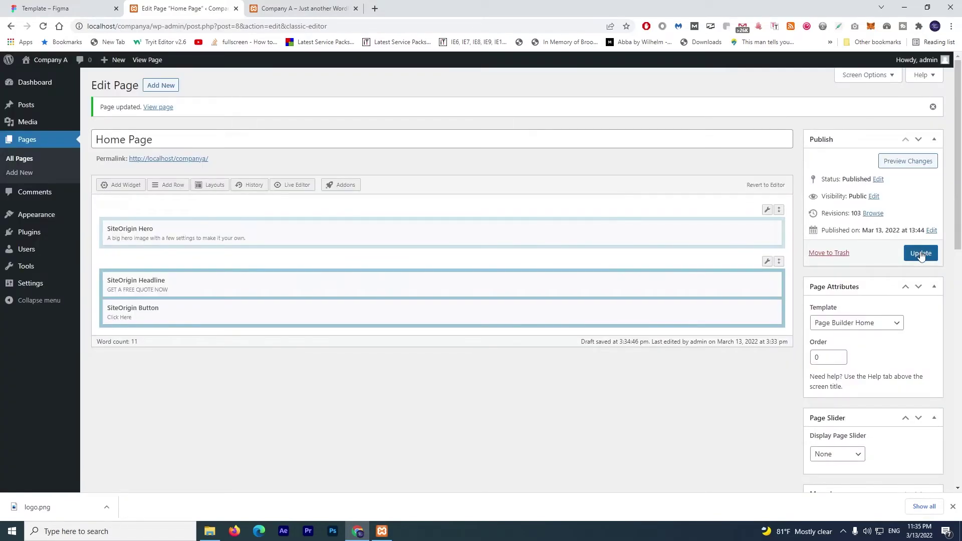
- Update the home page and reload the live site to check the finished quote section and its button
{"action": "left_click", "coordinate": [921, 252]}
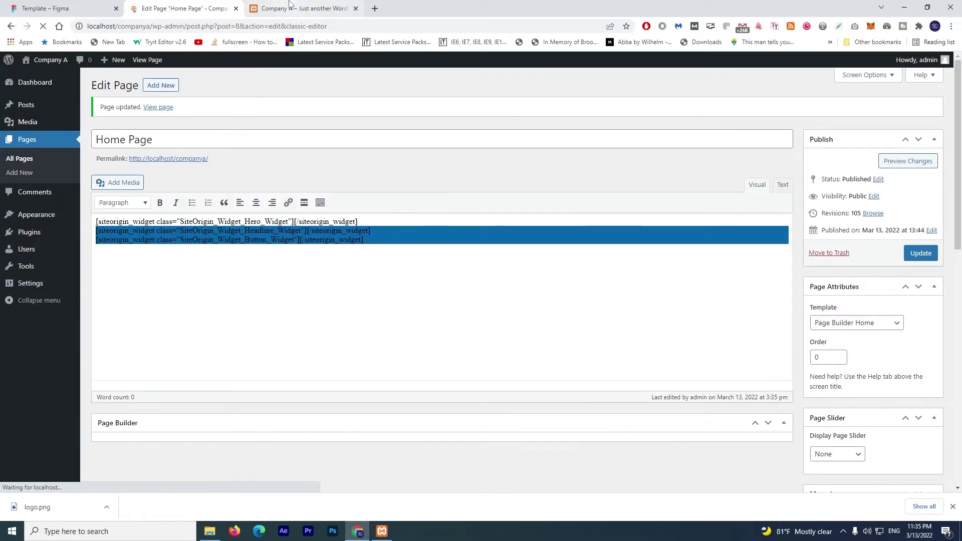
{"action": "left_click", "coordinate": [362, 6]}
{"action": "left_click", "coordinate": [44, 29]}
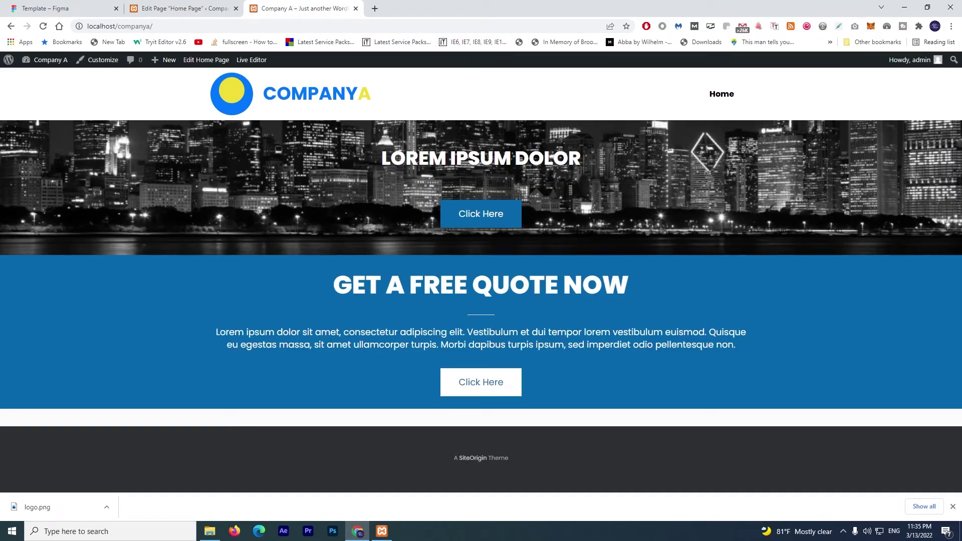
- Switch to the Figma template and examine the Blog section, the header navigation text and the "Vivamus Vehicula Odio" section with the handshake image
{"action": "key", "text": "ctrl+1"}
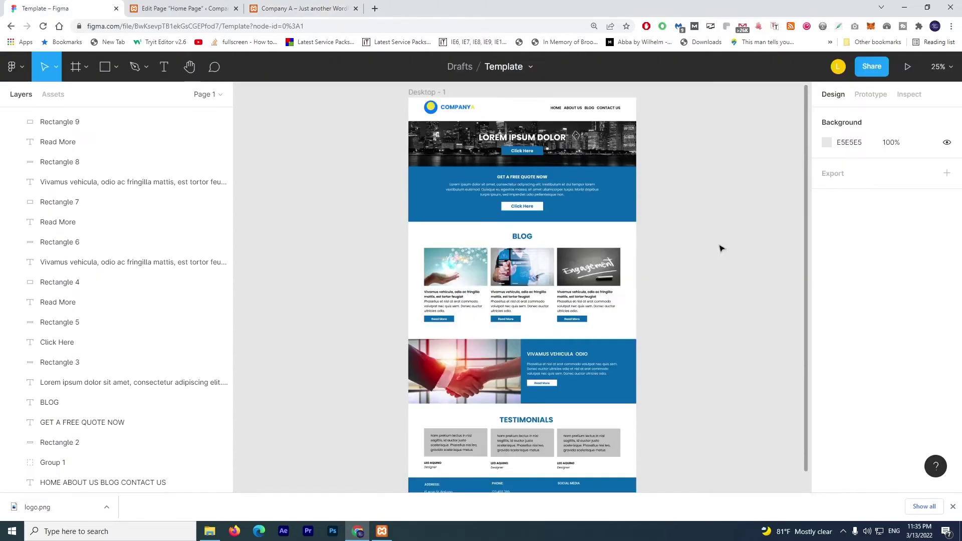
{"action": "left_click_drag", "start_coordinate": [385, 238], "coordinate": [724, 333]}
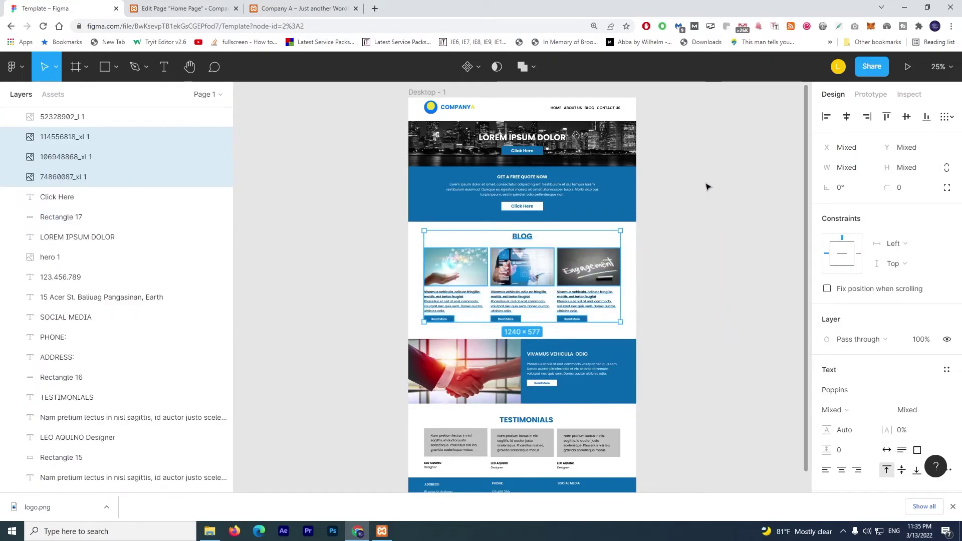
{"action": "left_click", "coordinate": [722, 185]}
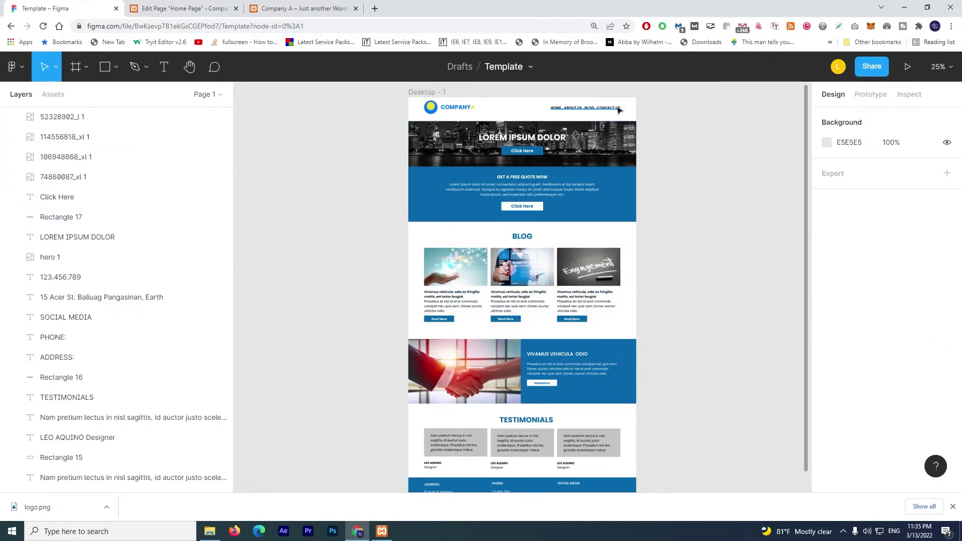
{"action": "left_click", "coordinate": [593, 112]}
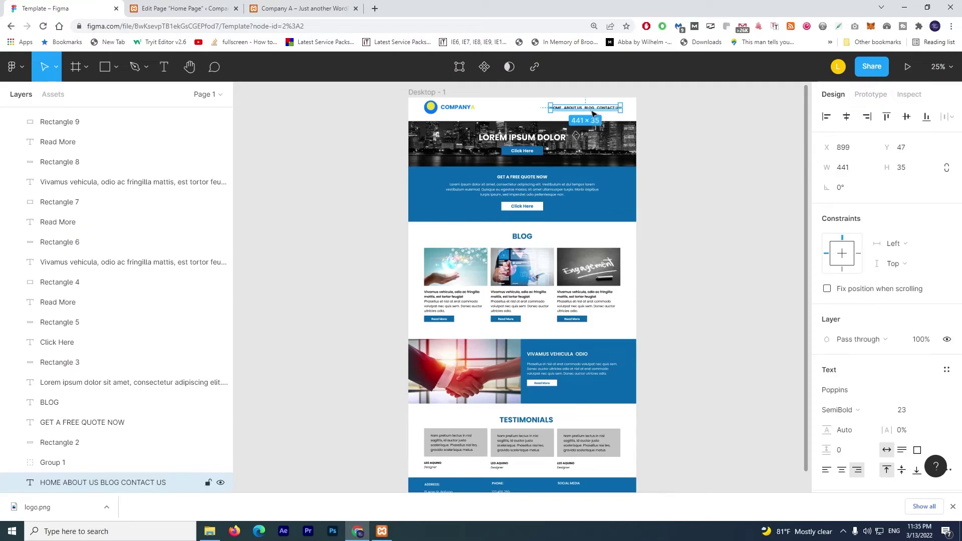
{"action": "left_click", "coordinate": [732, 131]}
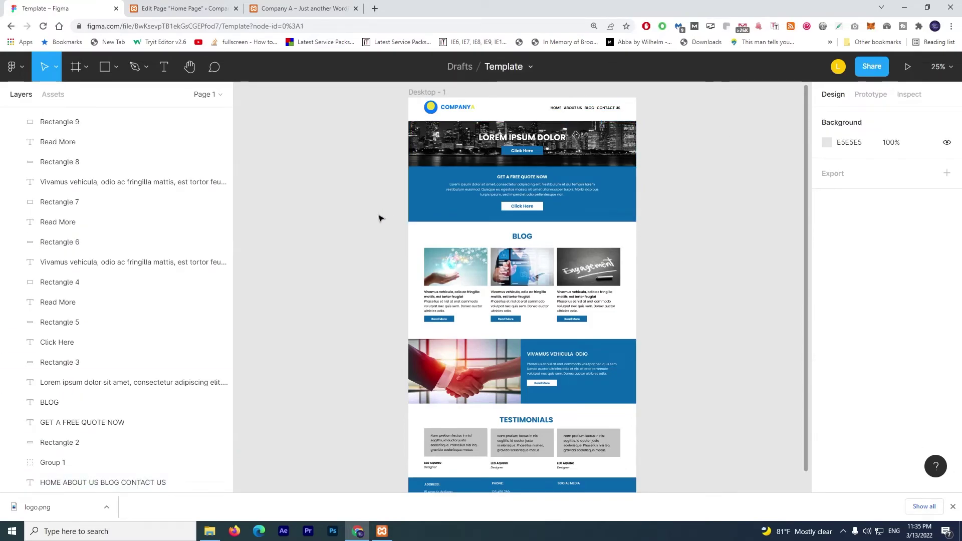
{"action": "left_click_drag", "start_coordinate": [365, 229], "coordinate": [676, 288]}
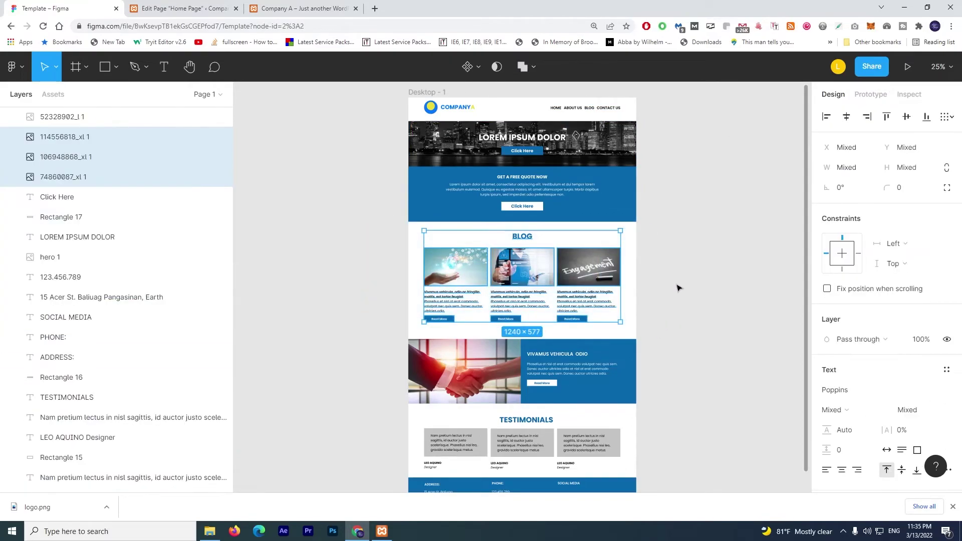
{"action": "left_click", "coordinate": [686, 281]}
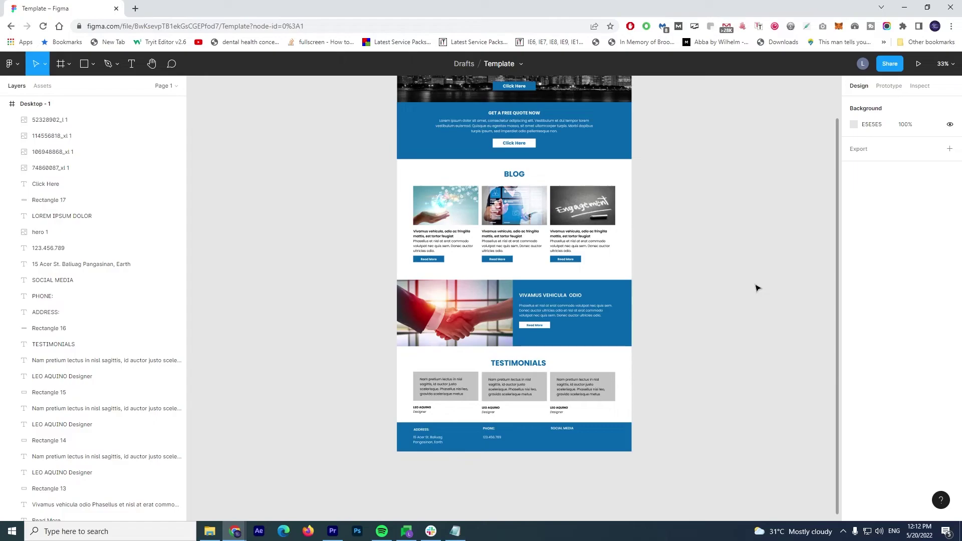
{"action": "left_click_drag", "start_coordinate": [302, 296], "coordinate": [751, 307]}
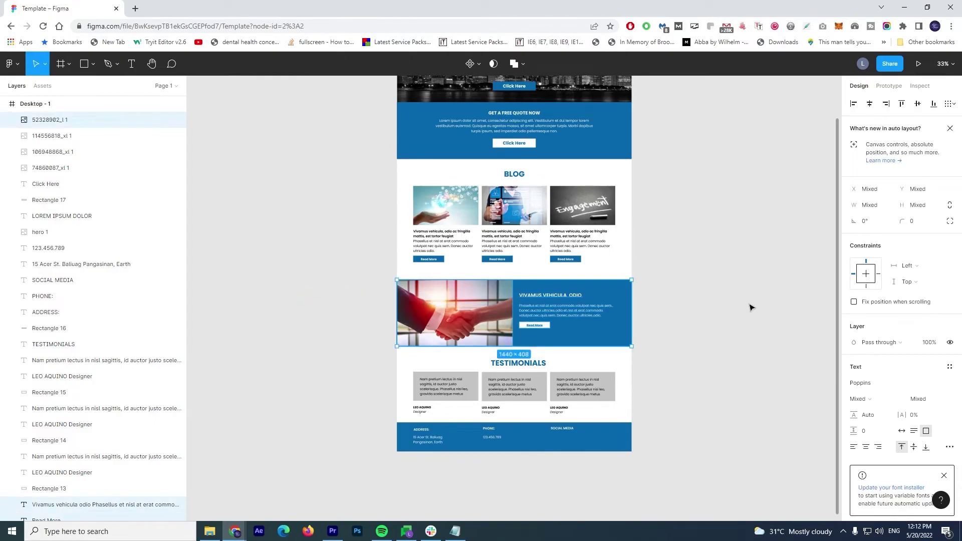